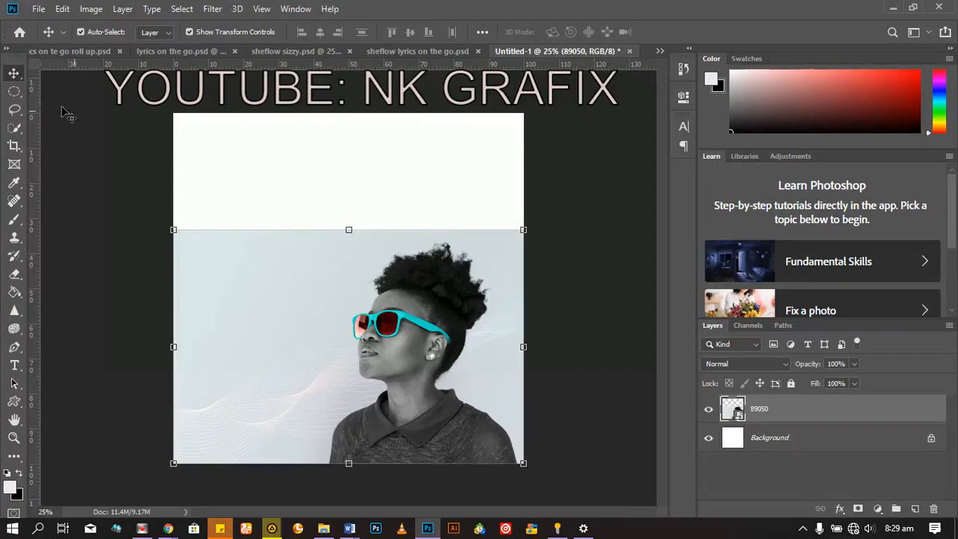
# Step: Try repositioning the photo on the canvas with the Move tool
pyautogui.rightClick(13, 78)
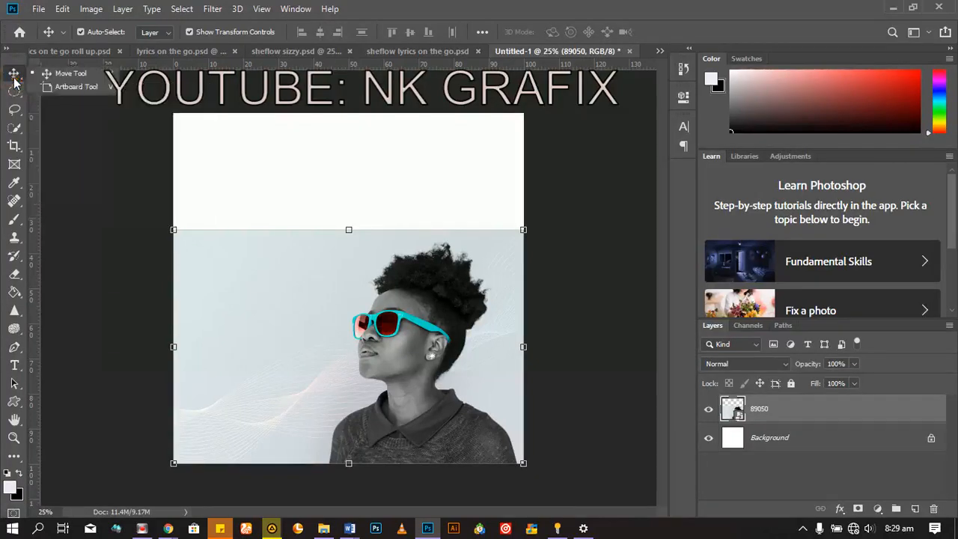
pyautogui.click(14, 75)
pyautogui.moveTo(423, 352)
pyautogui.mouseDown()
pyautogui.moveTo(386, 290)
pyautogui.moveTo(288, 227)
pyautogui.moveTo(509, 212)
pyautogui.moveTo(390, 341)
pyautogui.moveTo(385, 218)
pyautogui.moveTo(353, 156)
pyautogui.moveTo(460, 336)
pyautogui.moveTo(337, 307)
pyautogui.moveTo(421, 355)
pyautogui.mouseUp()
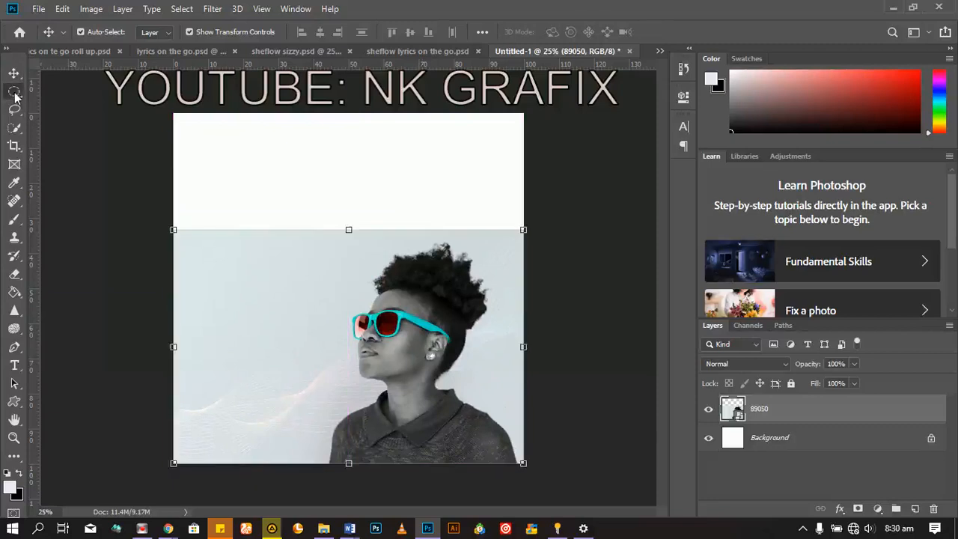
# Step: Select the empty area of the photo in front of the woman with the Rectangular Marquee tool, down to the canvas's lower edge
pyautogui.click(15, 96)
pyautogui.rightClick(11, 97)
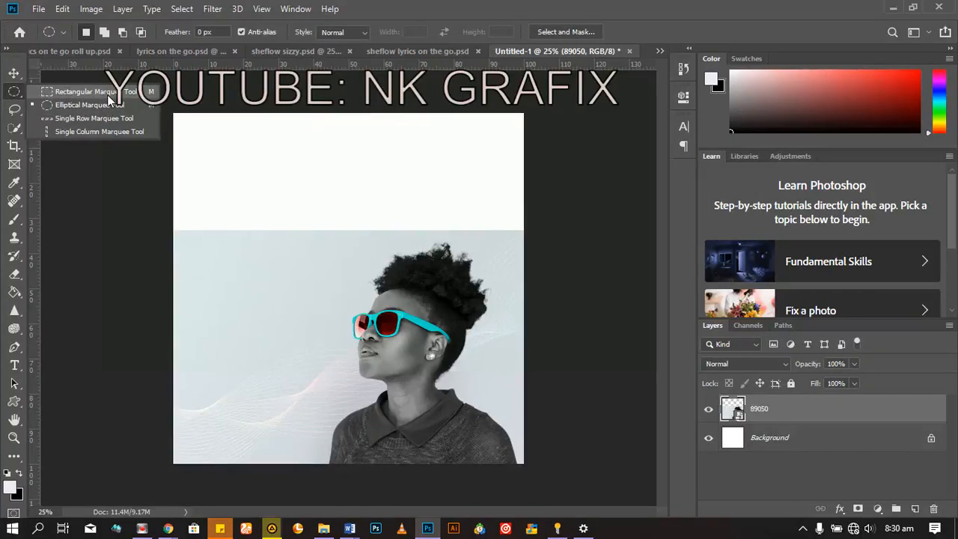
pyautogui.click(111, 98)
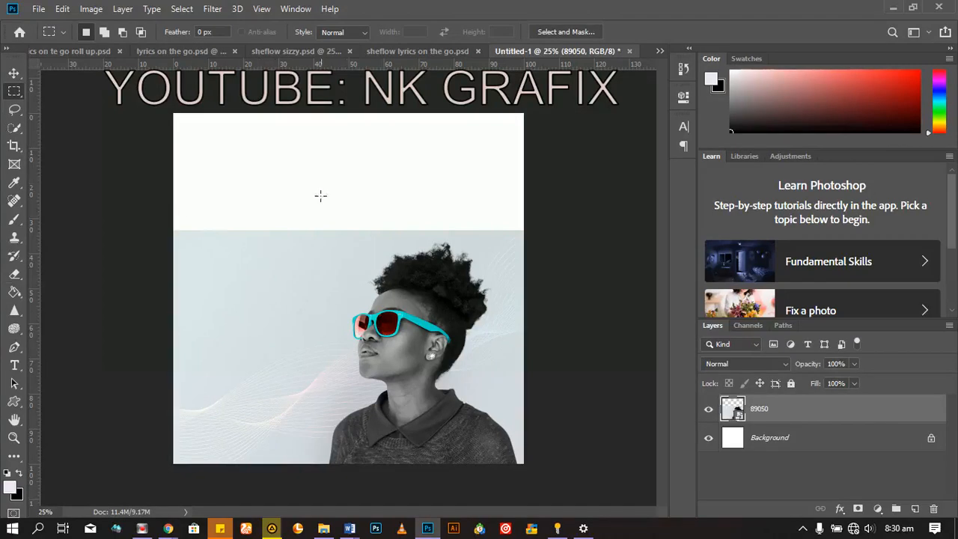
pyautogui.moveTo(173, 225); pyautogui.dragTo(325, 530)
pyautogui.moveTo(325, 530)
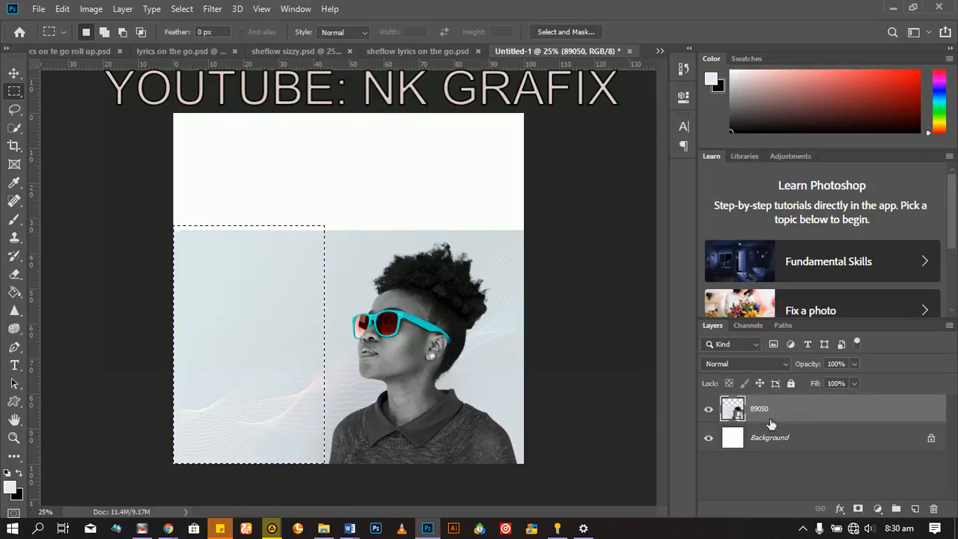
# Step: Rasterize the 89050 photo layer
pyautogui.rightClick(801, 410)
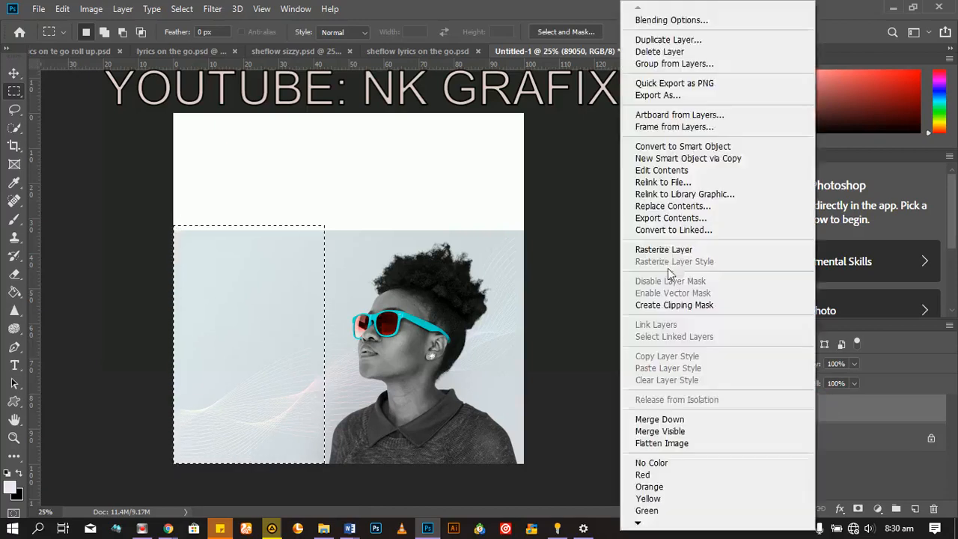
pyautogui.click(667, 251)
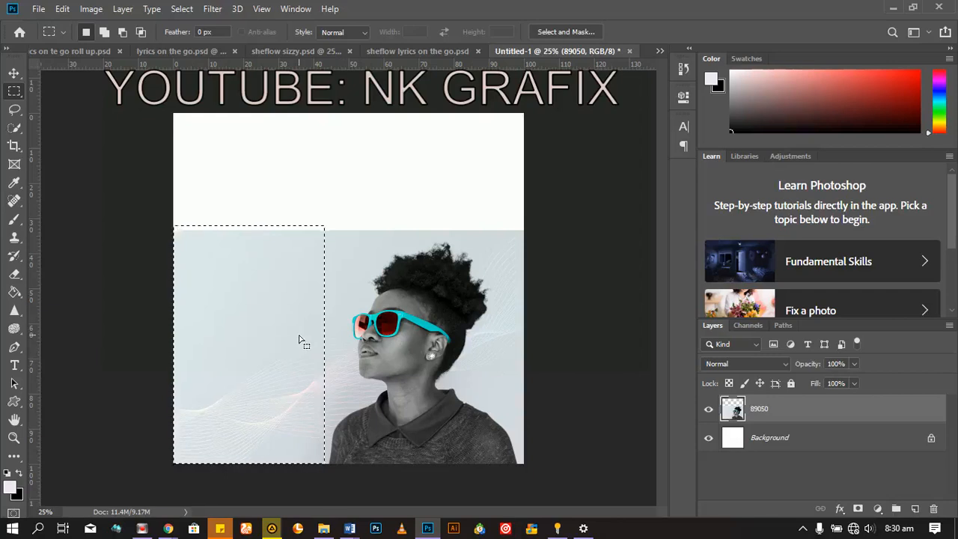
# Step: Try deleting the selected part of the photo, undo the deletion and clear the selection
pyautogui.press('Delete')
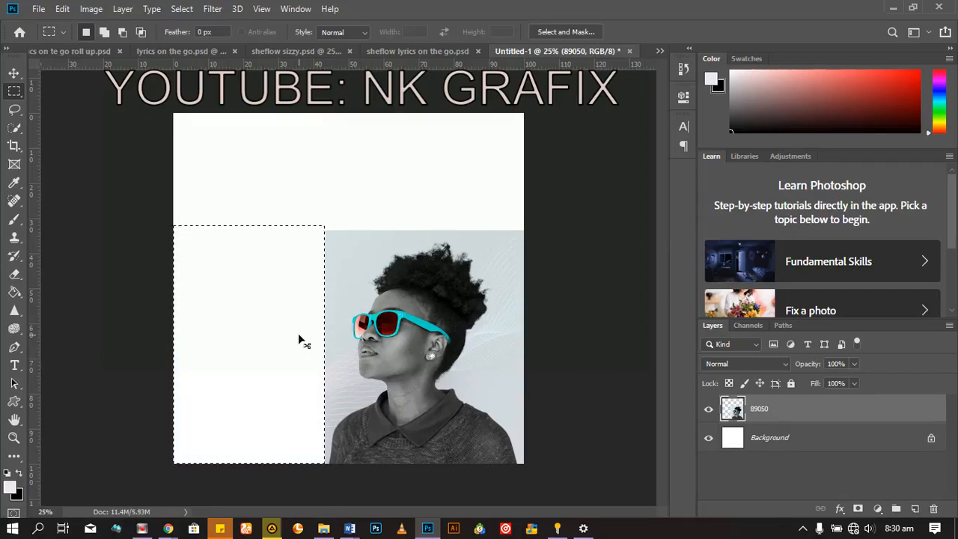
pyautogui.hotkey('ctrl', 'z')
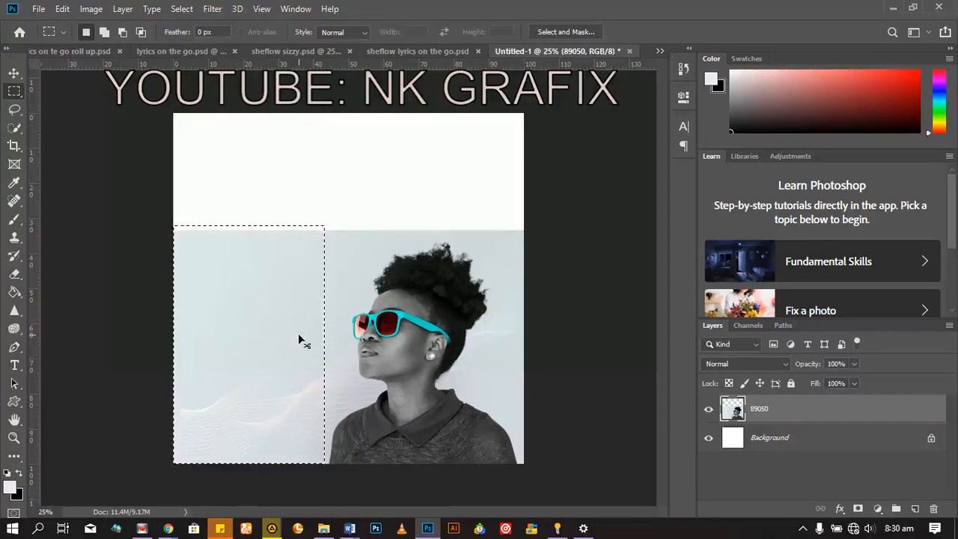
pyautogui.hotkey('ctrl', 'd')
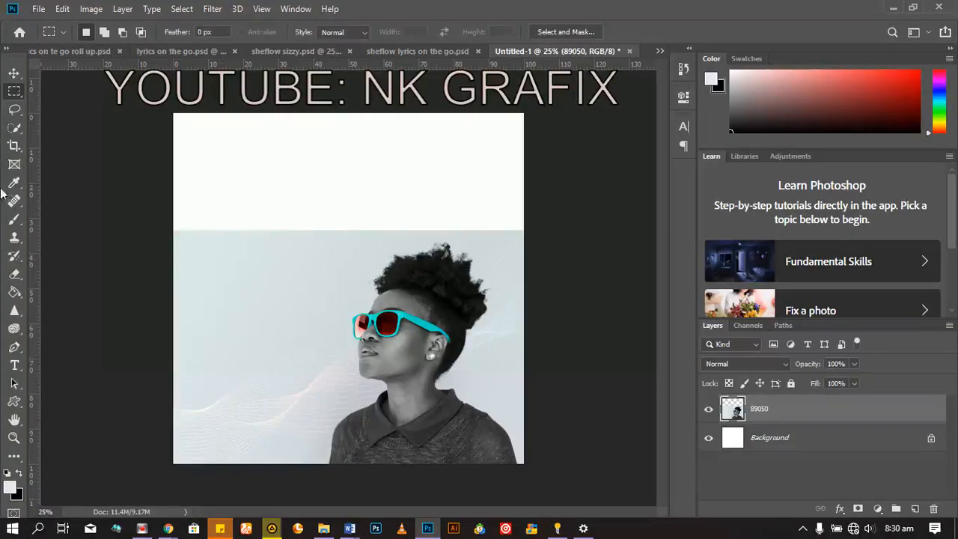
# Step: Try a rough freehand selection around the woman with the Lasso tool, and clear it
pyautogui.rightClick(17, 111)
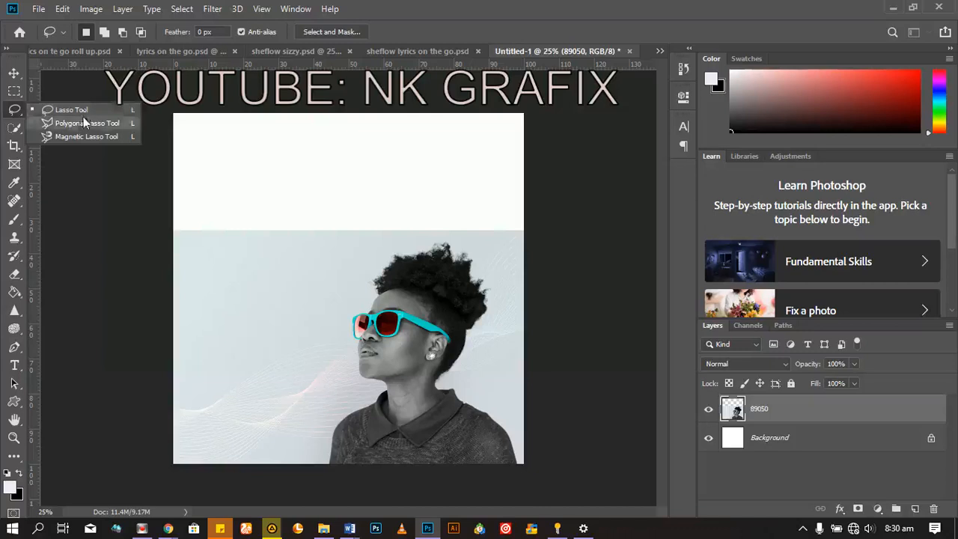
pyautogui.click(83, 111)
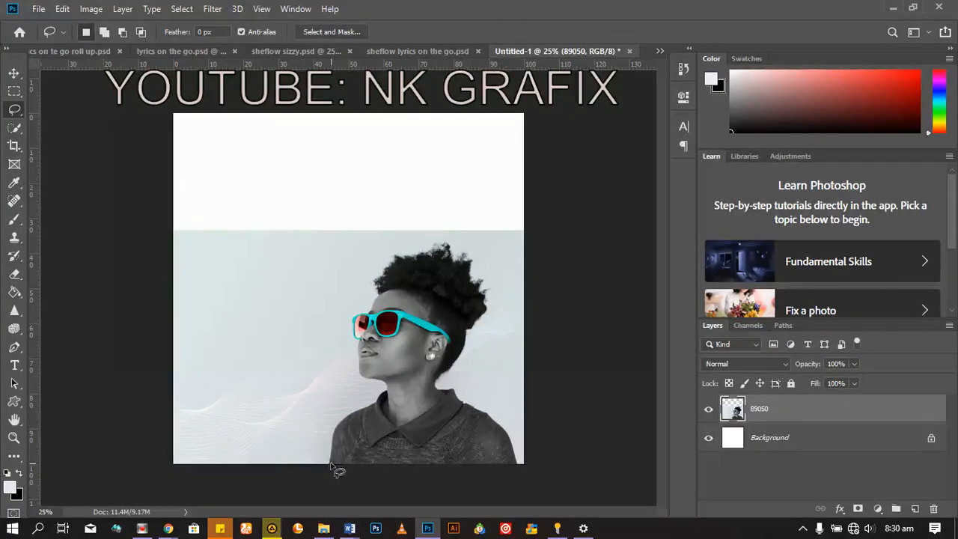
pyautogui.moveTo(329, 465)
pyautogui.mouseDown()
pyautogui.moveTo(331, 434)
pyautogui.moveTo(388, 392)
pyautogui.moveTo(358, 369)
pyautogui.moveTo(355, 350)
pyautogui.moveTo(395, 286)
pyautogui.moveTo(450, 281)
pyautogui.moveTo(494, 374)
pyautogui.moveTo(481, 397)
pyautogui.moveTo(412, 420)
pyautogui.moveTo(367, 301)
pyautogui.moveTo(397, 284)
pyautogui.mouseUp()
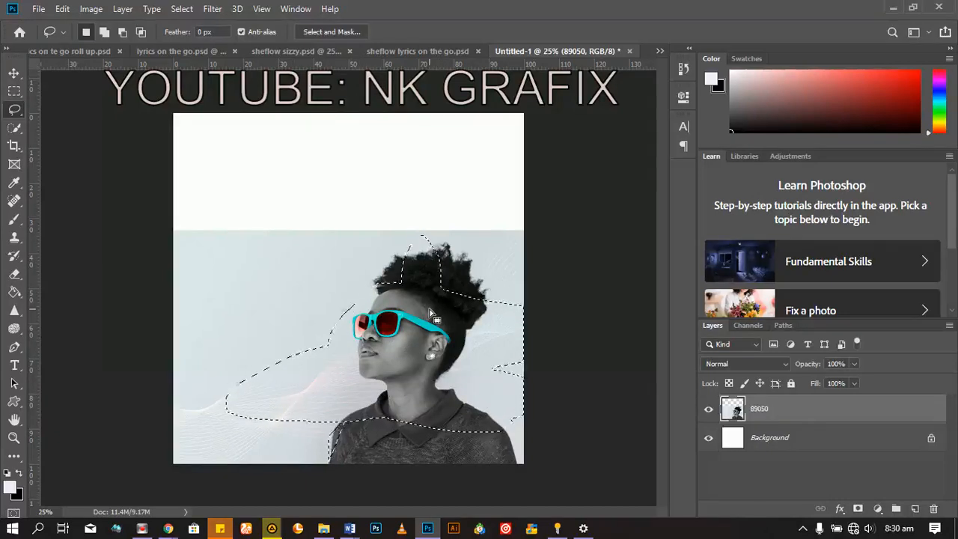
pyautogui.hotkey('ctrl', 'd')
# Step: Try selecting the woman with the Quick Selection tool, adding areas of her face to the selection, and deselect
pyautogui.moveTo(15, 128)
pyautogui.mouseDown()
pyautogui.moveTo(51, 142)
pyautogui.moveTo(82, 129)
pyautogui.mouseUp()
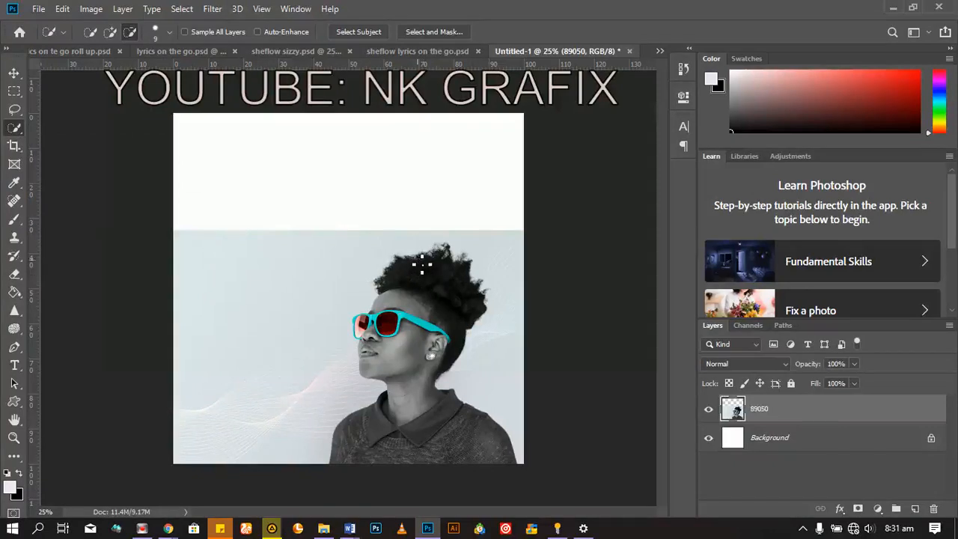
pyautogui.moveTo(415, 262)
pyautogui.mouseDown()
pyautogui.moveTo(412, 356)
pyautogui.moveTo(430, 419)
pyautogui.mouseUp()
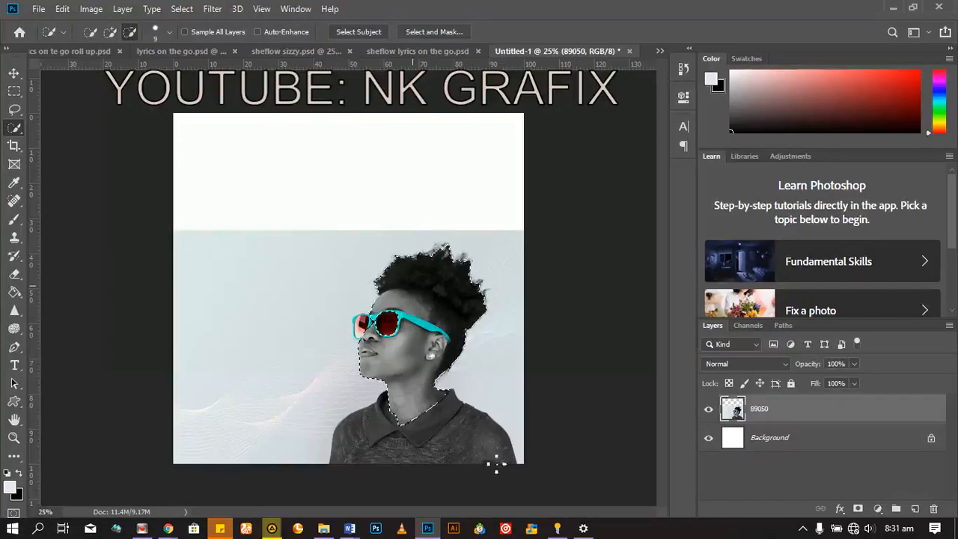
pyautogui.moveTo(435, 419); pyautogui.dragTo(436, 442)
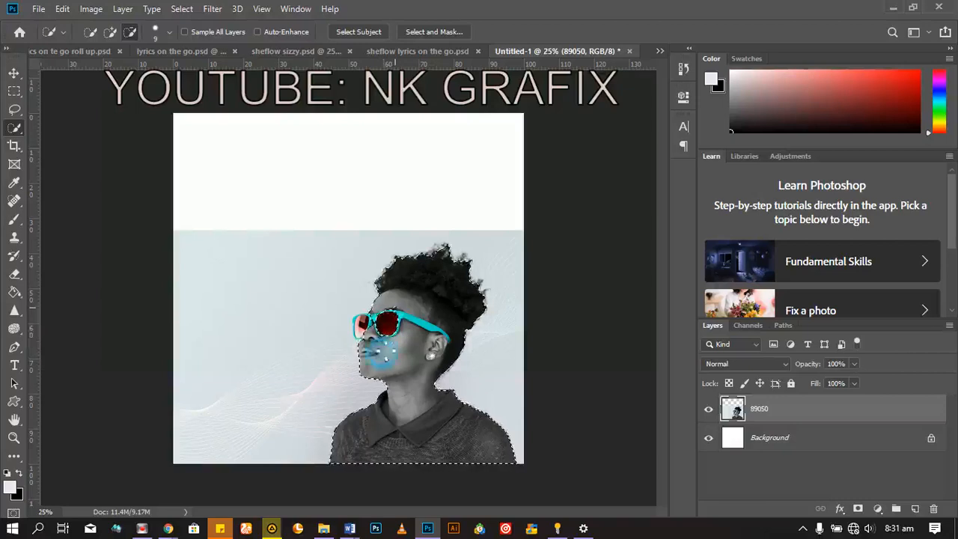
pyautogui.click(110, 32)
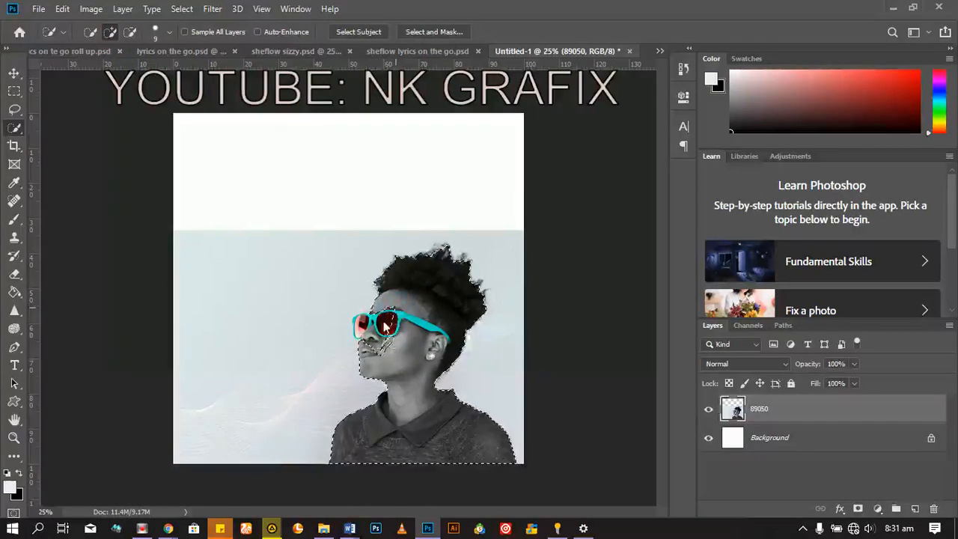
pyautogui.click(385, 352)
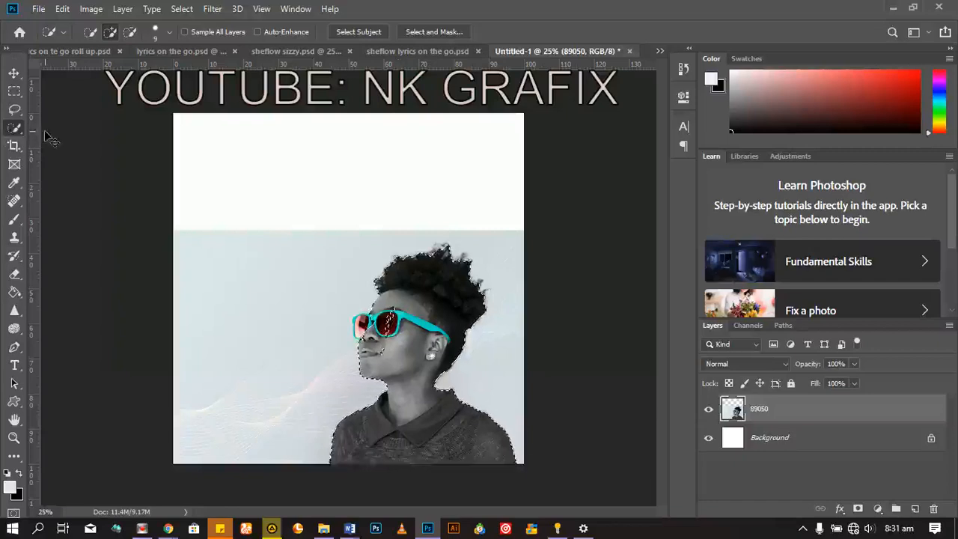
pyautogui.hotkey('ctrl', 'd')
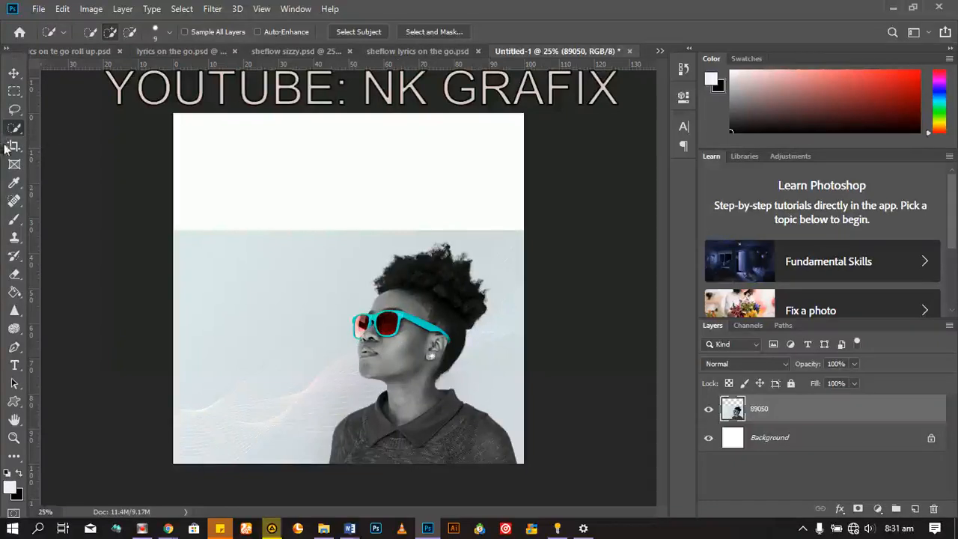
# Step: Try cropping away the left side of the canvas with the Crop tool, and cancel the crop
pyautogui.click(14, 146)
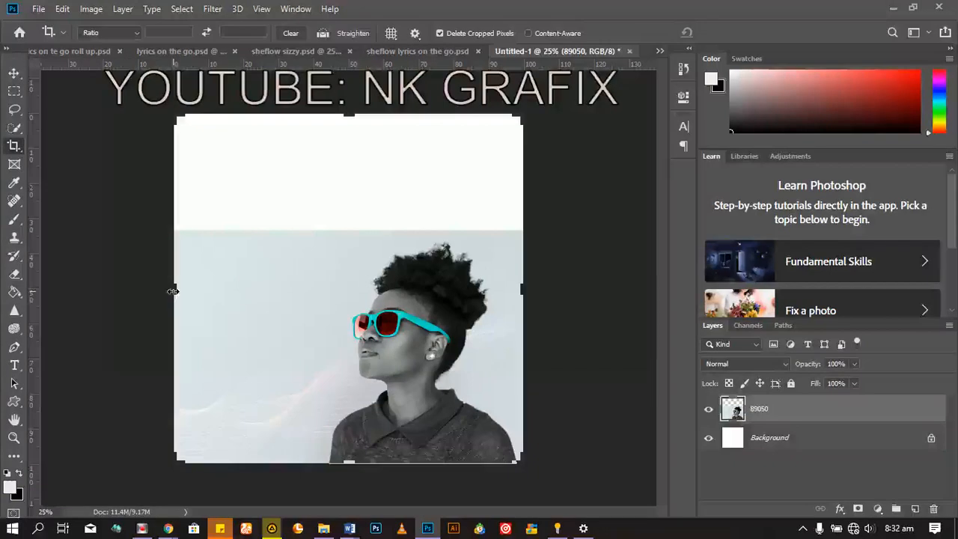
pyautogui.moveTo(172, 290); pyautogui.dragTo(230, 292)
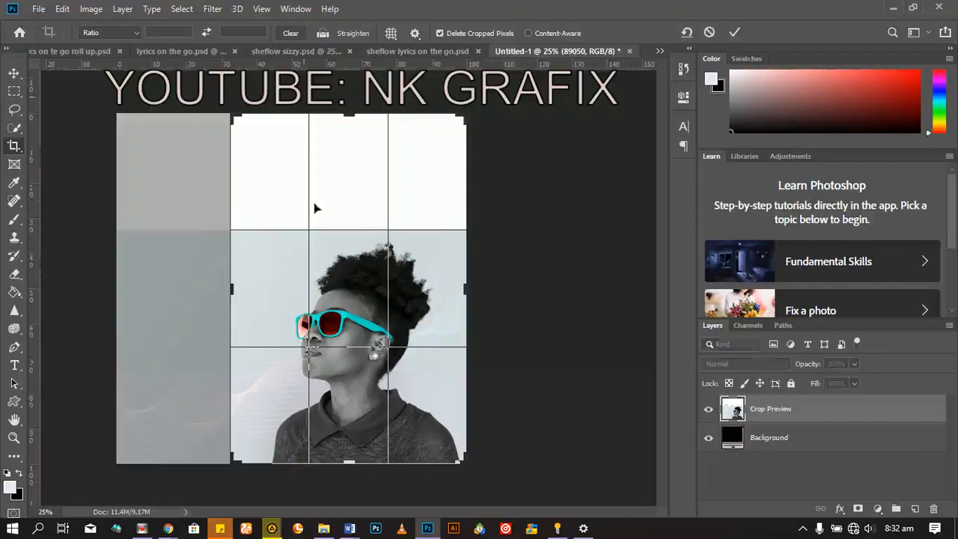
pyautogui.moveTo(397, 383)
pyautogui.mouseDown()
pyautogui.moveTo(343, 381)
pyautogui.moveTo(413, 384)
pyautogui.moveTo(383, 393)
pyautogui.mouseUp()
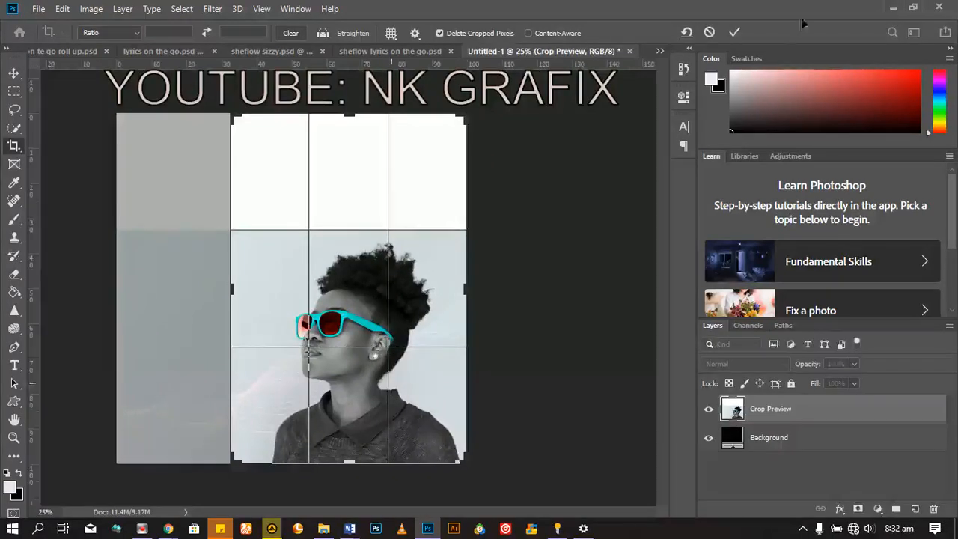
pyautogui.click(712, 33)
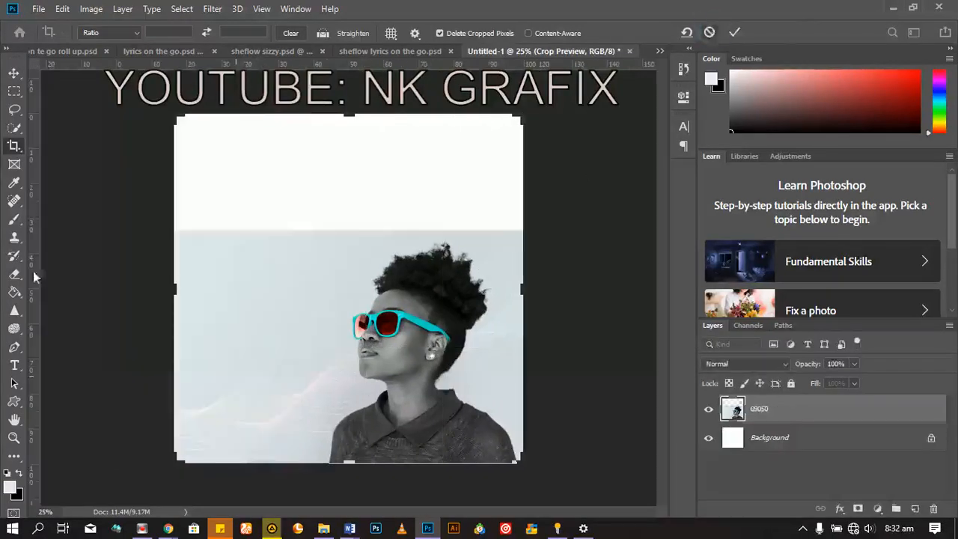
# Step: Try a rectangular frame around the woman with the Frame tool, shift the photo inside it, and undo the framing
pyautogui.click(14, 164)
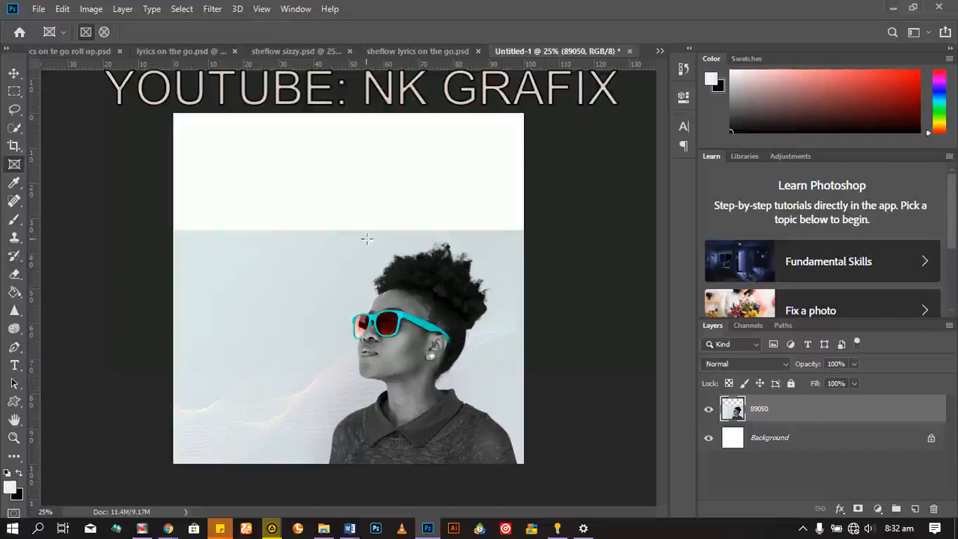
pyautogui.moveTo(298, 223); pyautogui.dragTo(551, 478)
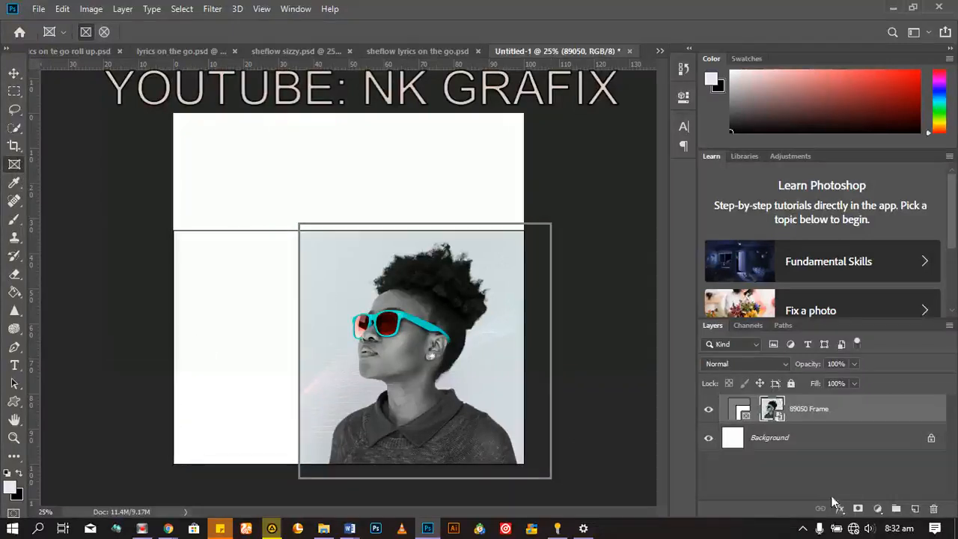
pyautogui.click(13, 73)
pyautogui.moveTo(436, 378); pyautogui.dragTo(459, 379)
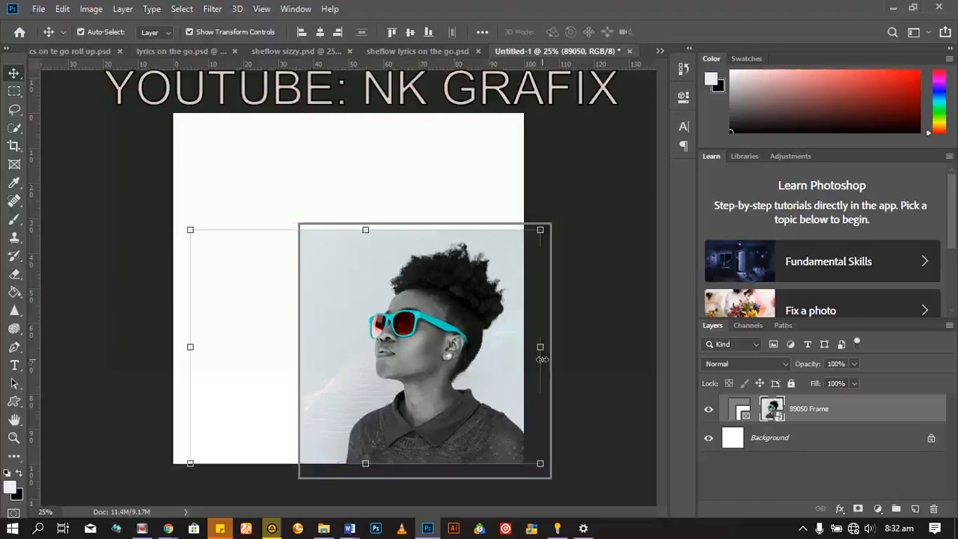
pyautogui.hotkey('ctrl', 'z')
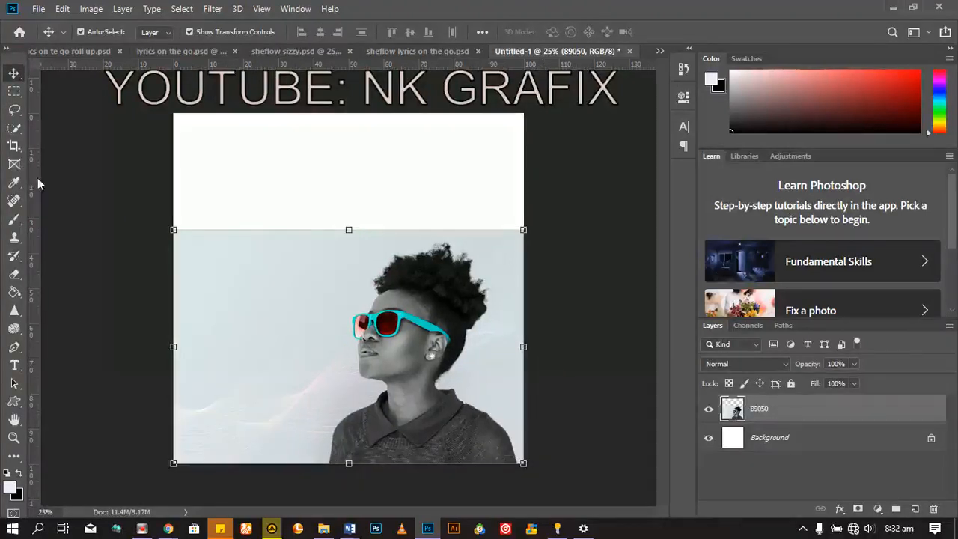
# Step: Sample colours from the shirt and pale backdrop with the Eyedropper tool, ending with the sunglasses' cyan frame as the background colour
pyautogui.click(13, 187)
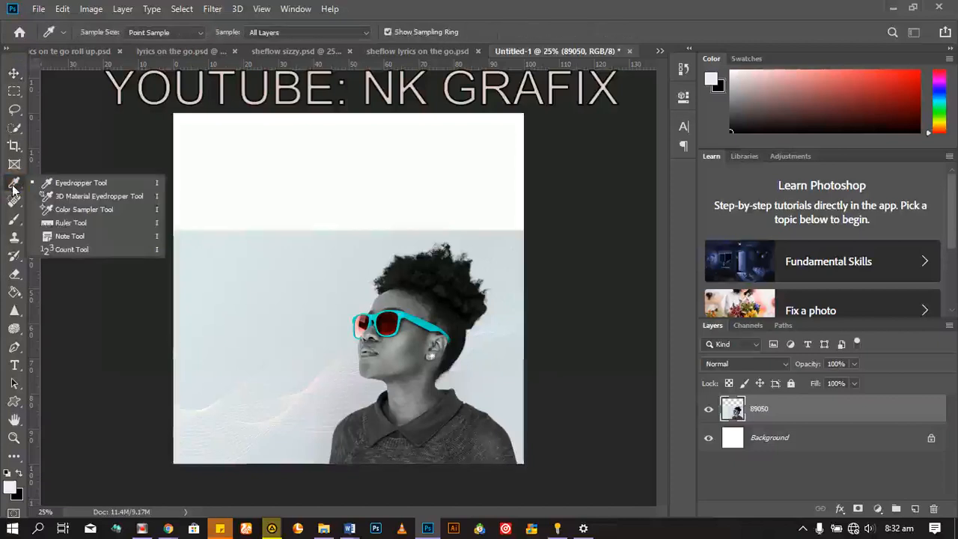
pyautogui.click(102, 183)
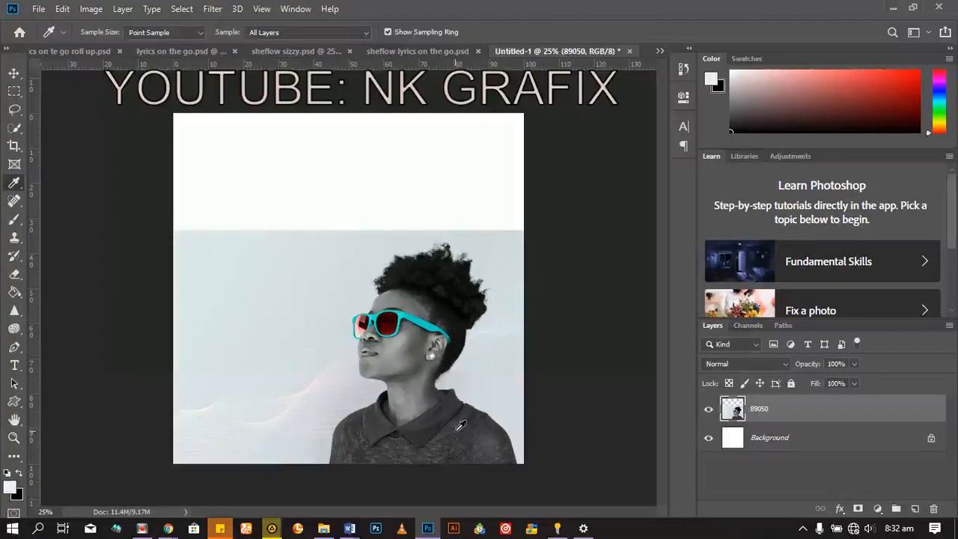
pyautogui.click(432, 419)
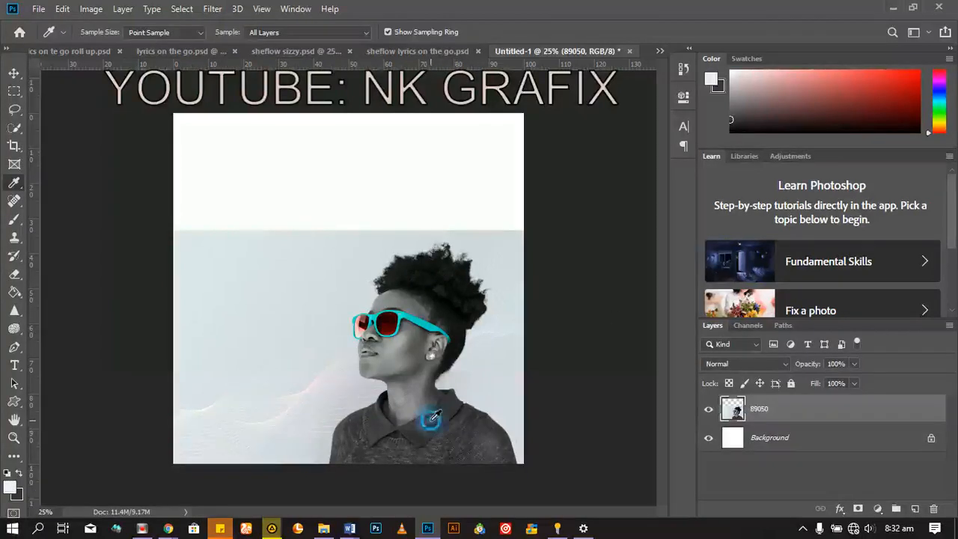
pyautogui.click(431, 419)
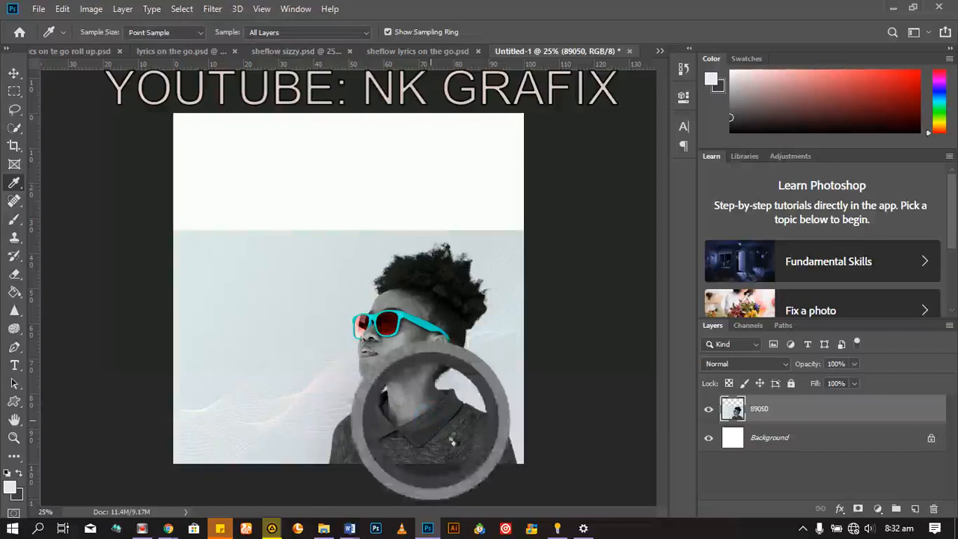
pyautogui.click(250, 376)
pyautogui.click(481, 441)
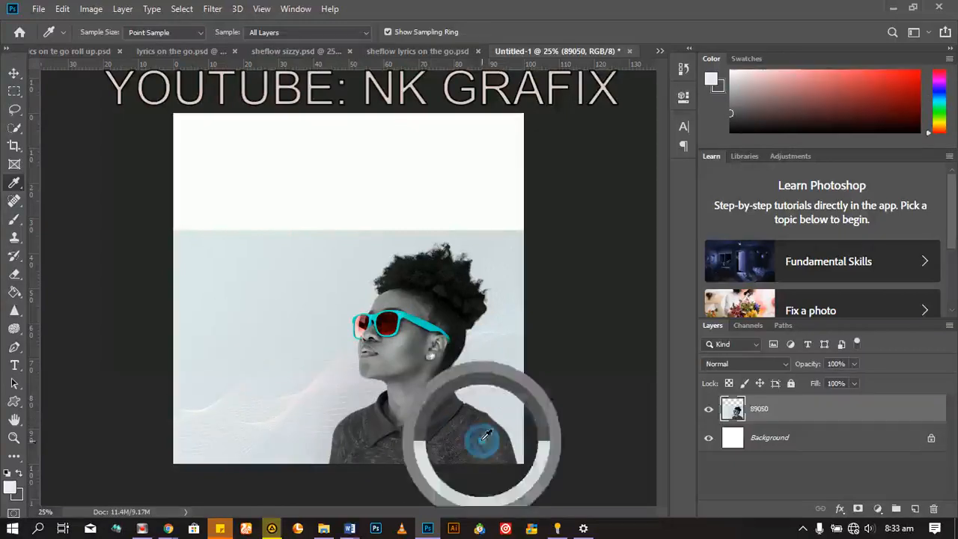
pyautogui.click(408, 319)
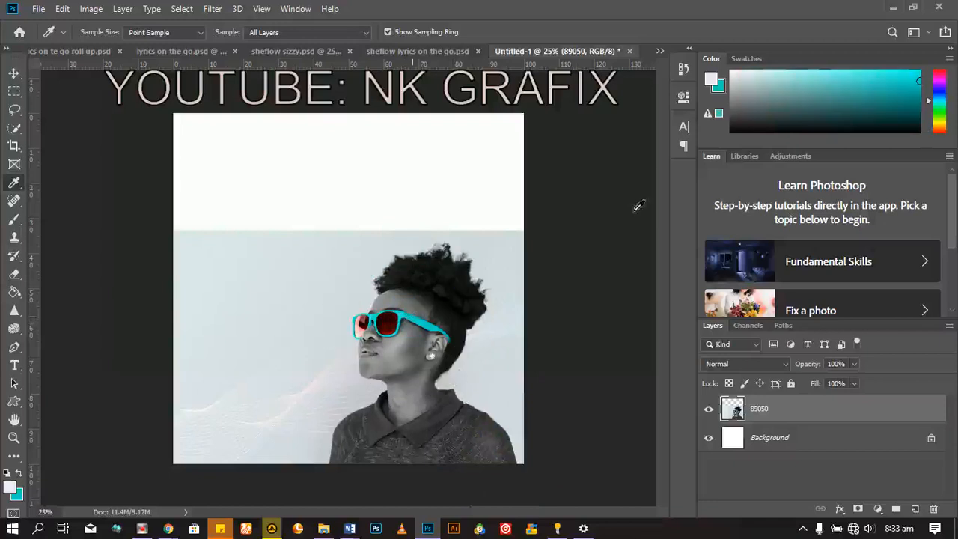
pyautogui.click(861, 82)
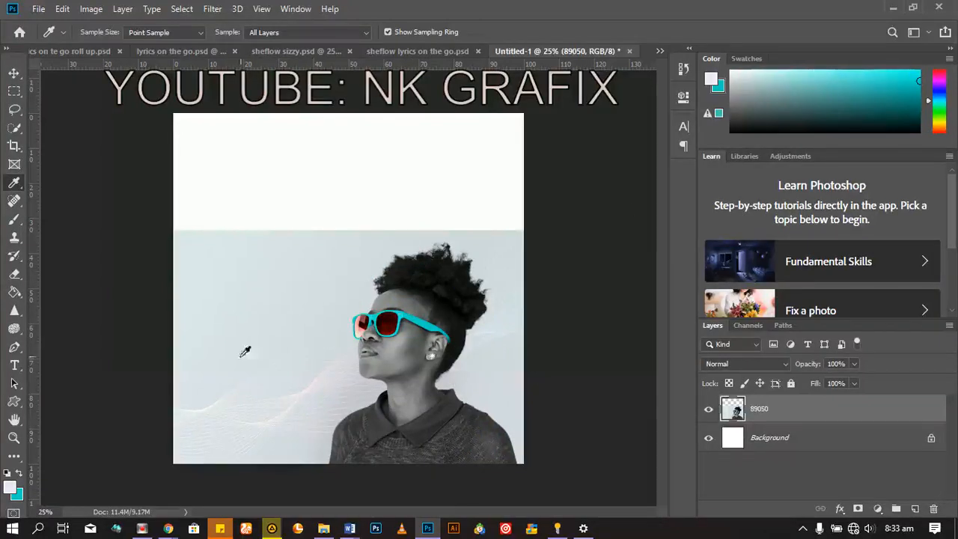
pyautogui.click(424, 327)
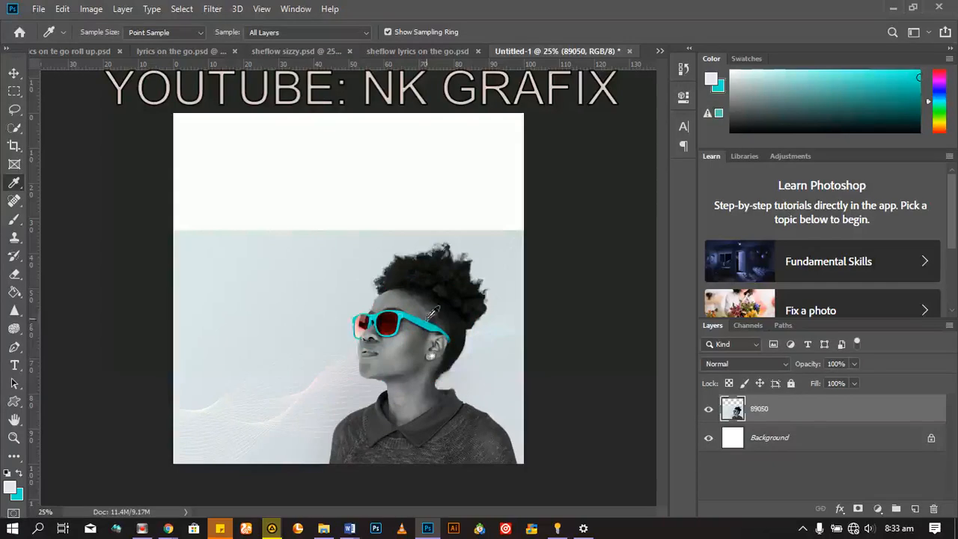
# Step: Sample a dark tone from the woman's hair as the background colour with the Eyedropper tool
pyautogui.click(429, 317)
pyautogui.click(437, 309)
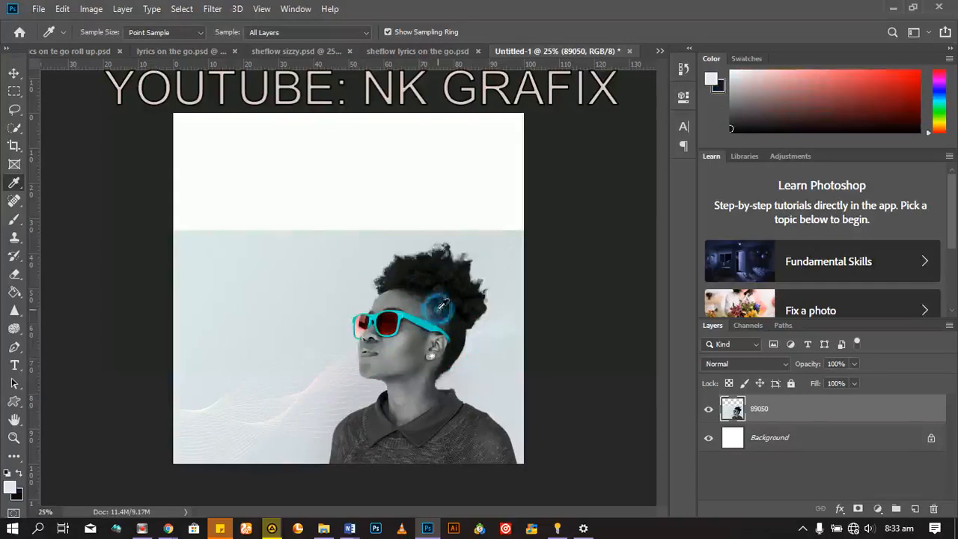
# Step: Retouch two small spots on the woman's cheek with the Spot Healing Brush in Content-Aware mode
pyautogui.click(14, 202)
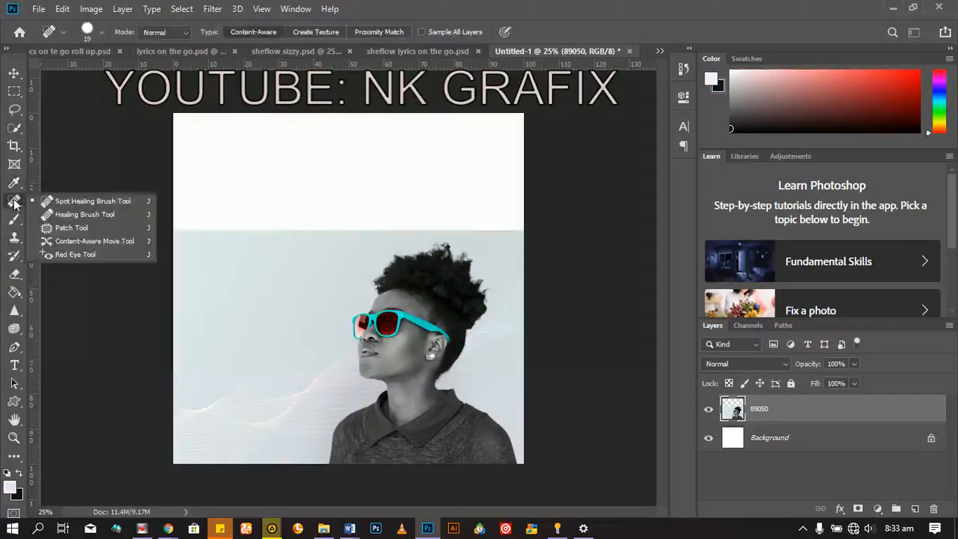
pyautogui.click(98, 206)
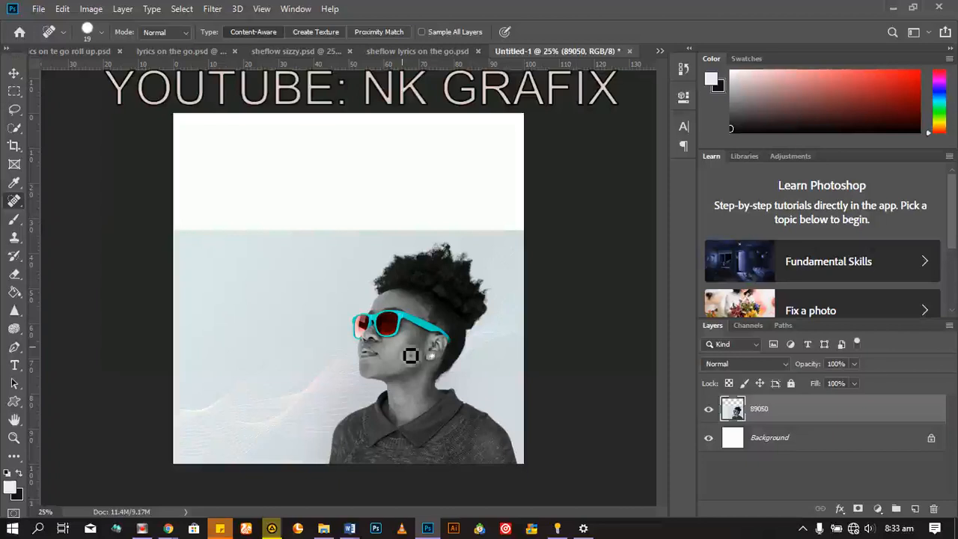
pyautogui.scroll(2, 411, 355)
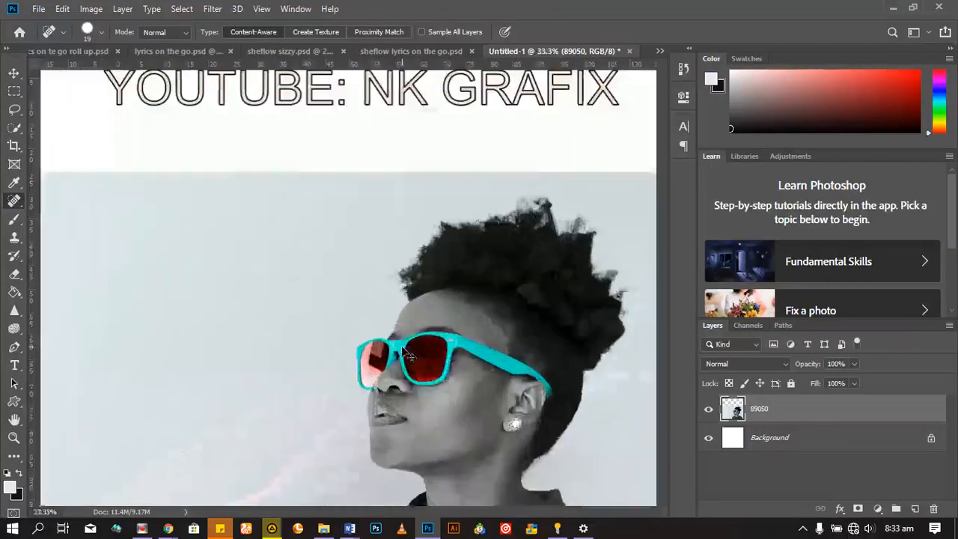
pyautogui.scroll(2, 403, 350)
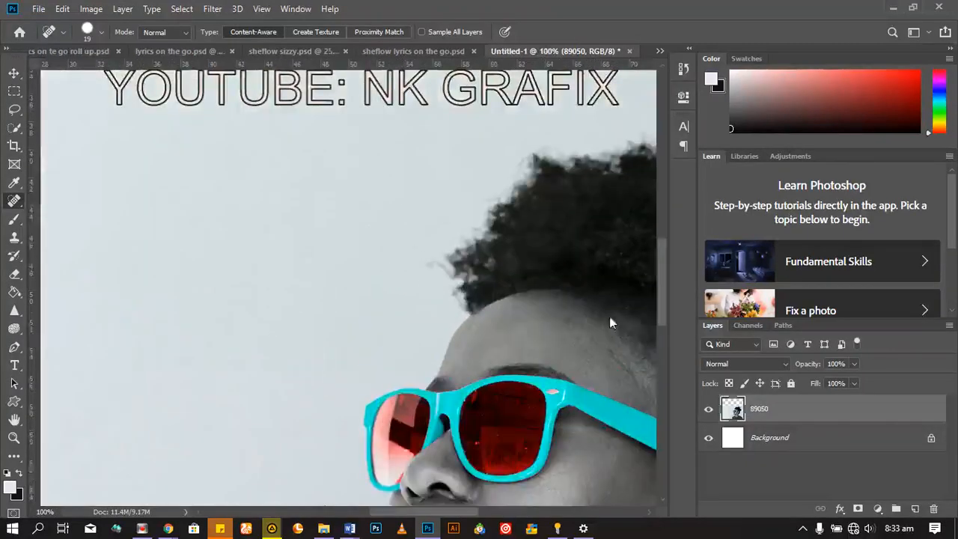
pyautogui.scroll(-5, 603, 336)
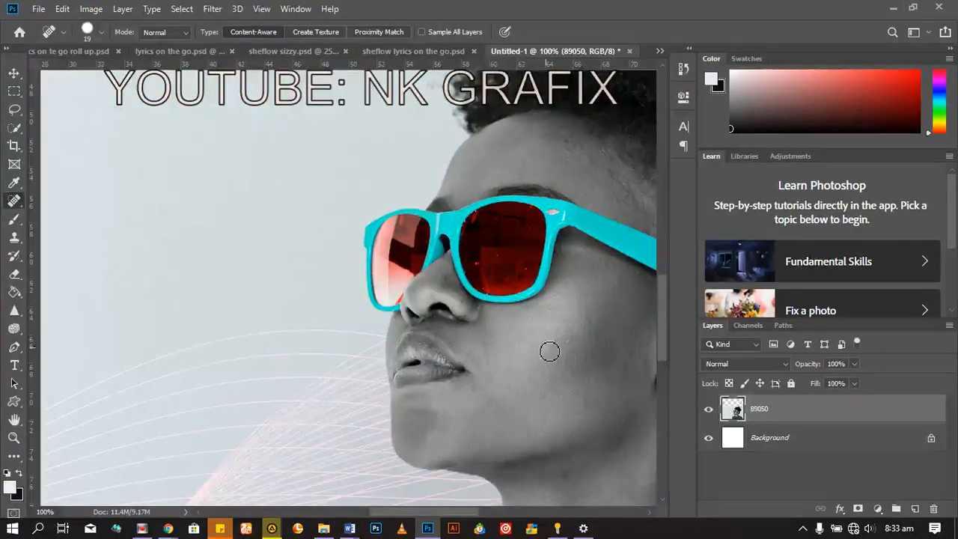
pyautogui.hotkey('ctrl', '+')
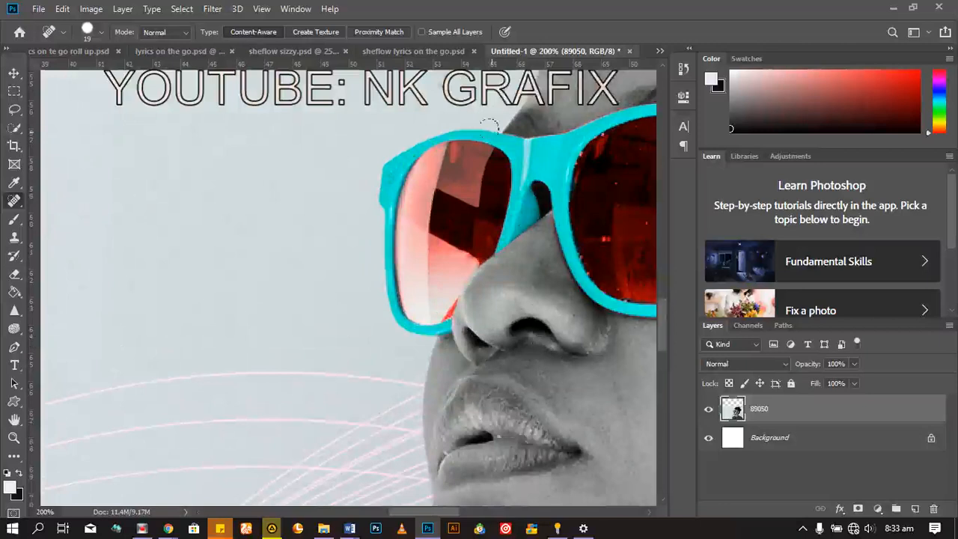
pyautogui.moveTo(416, 512); pyautogui.dragTo(468, 510)
pyautogui.scroll(-1, 461, 345)
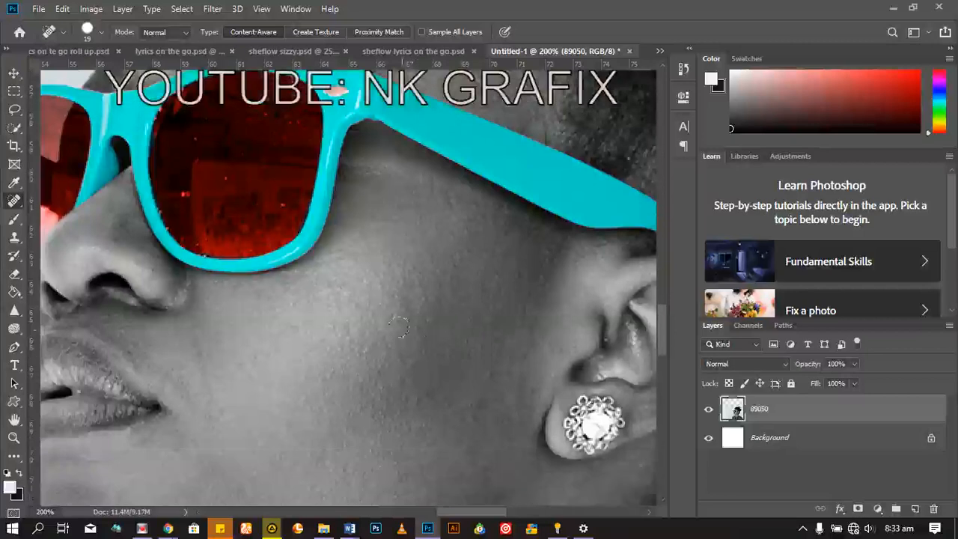
pyautogui.scroll(-2, 400, 327)
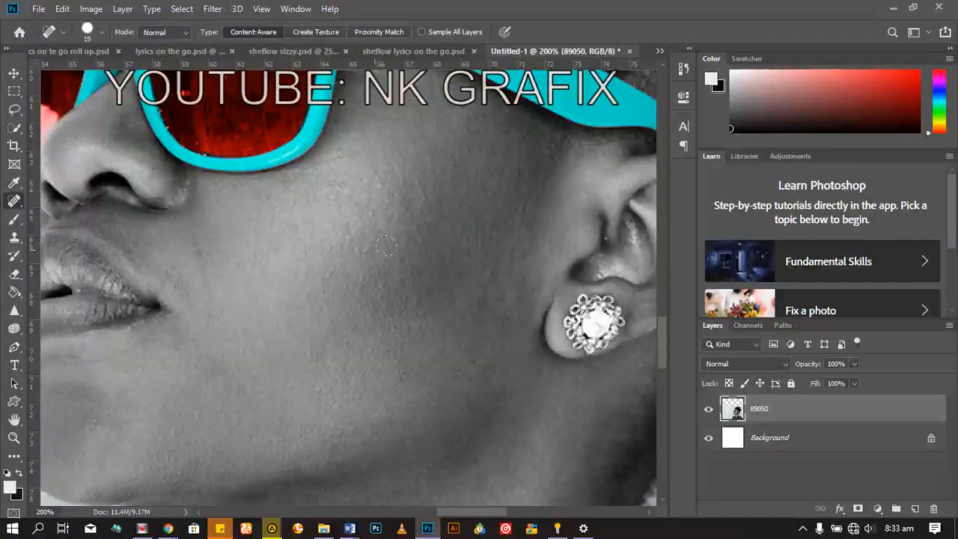
pyautogui.click(414, 239)
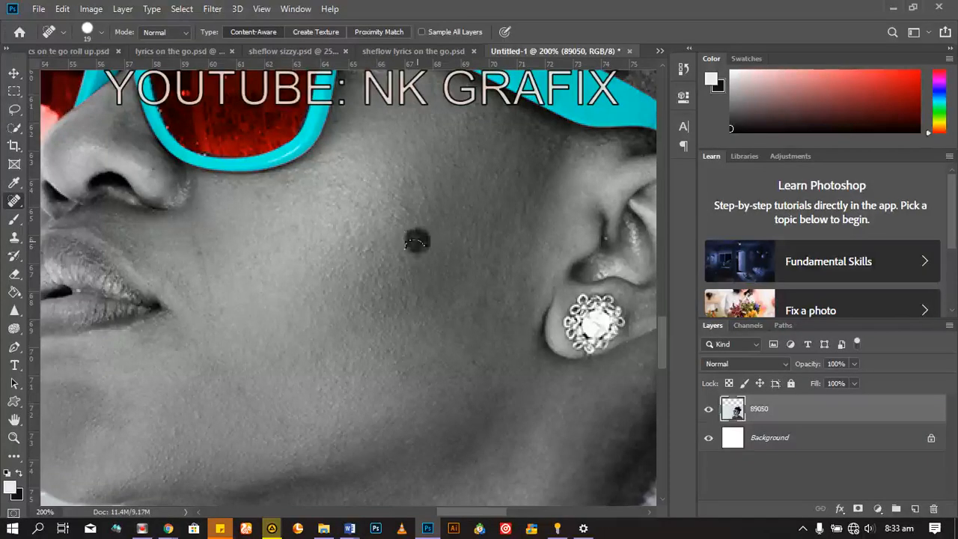
pyautogui.click(416, 223)
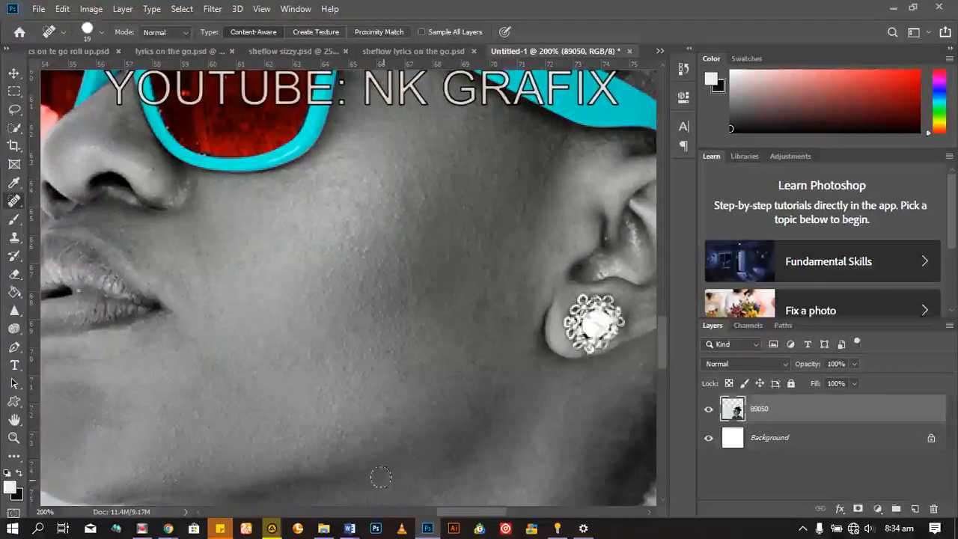
# Step: Choose the Brush tool and add a new empty layer above the portrait photo
pyautogui.scroll(-5, 386, 485)
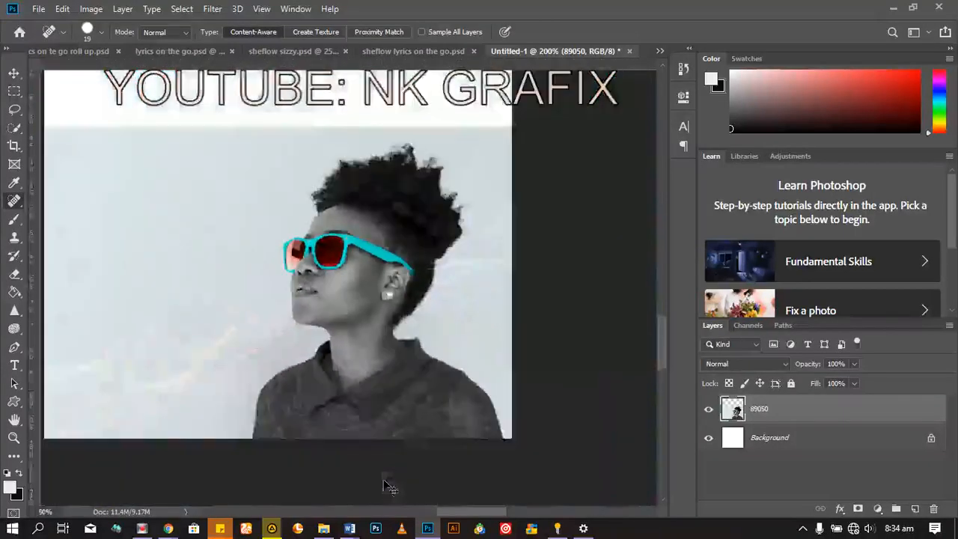
pyautogui.scroll(-2, 385, 485)
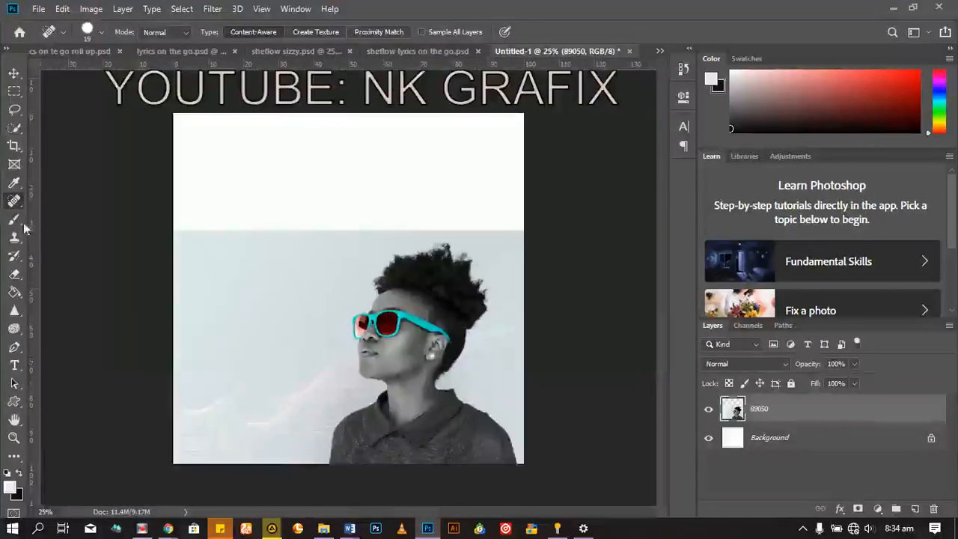
pyautogui.click(15, 219)
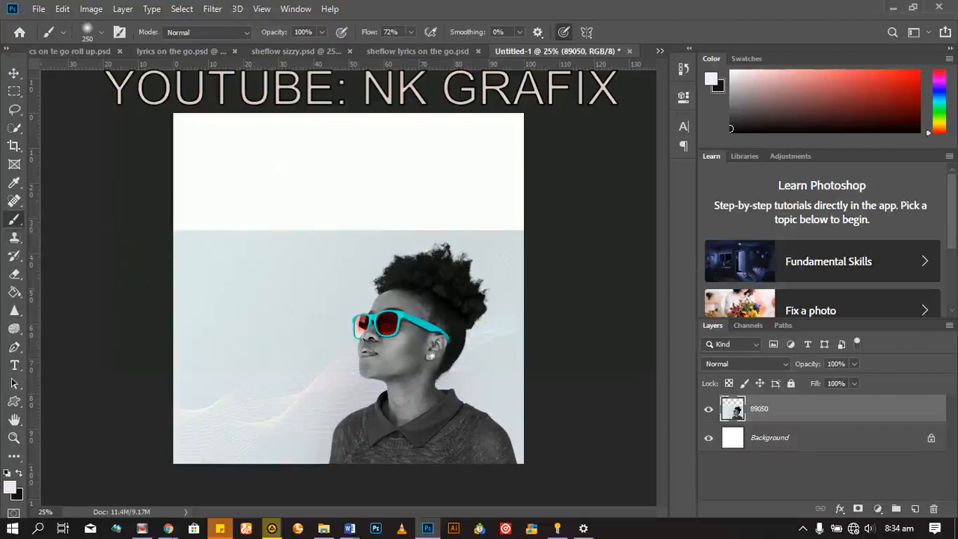
pyautogui.click(914, 509)
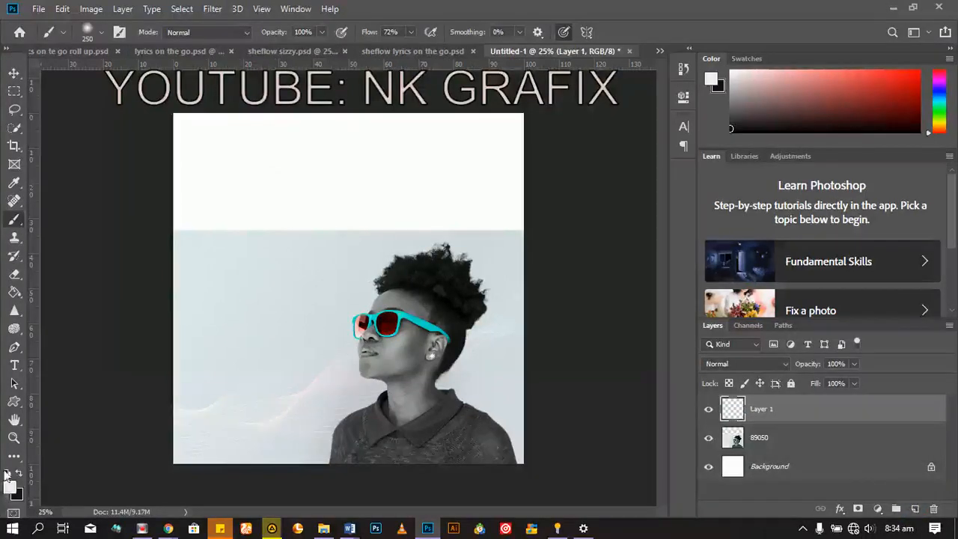
# Step: Set the background colour to the cyan sampled from the frame of the woman's sunglasses
pyautogui.click(15, 494)
pyautogui.click(455, 307)
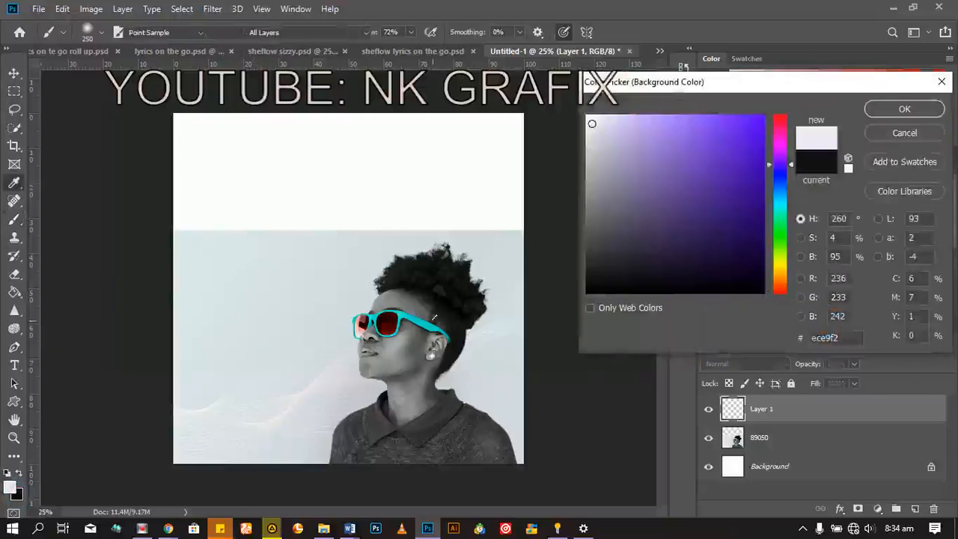
pyautogui.click(419, 328)
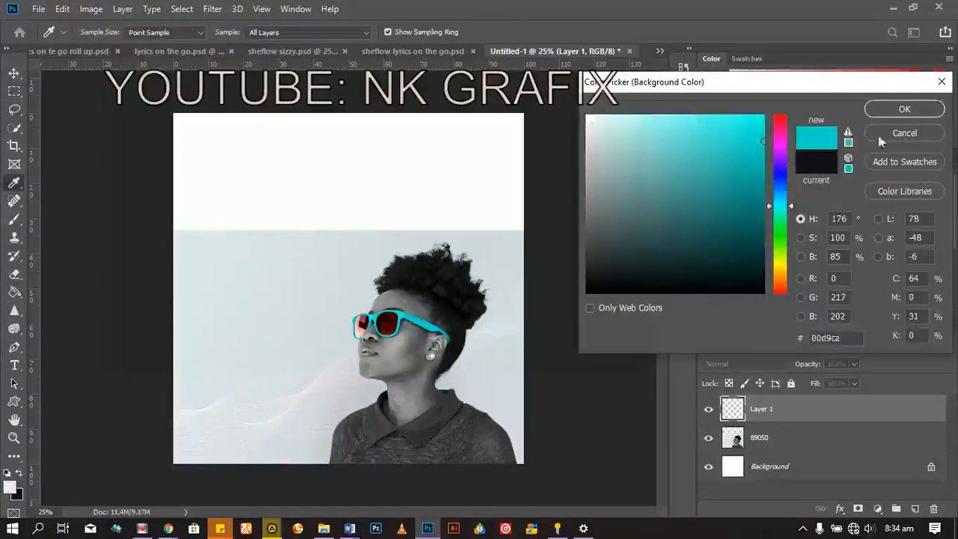
pyautogui.click(898, 109)
# Step: Try painting pale soft brush strokes over the woman and backdrop, with the brush enlarged to 600 px, and undo them
pyautogui.press('b')
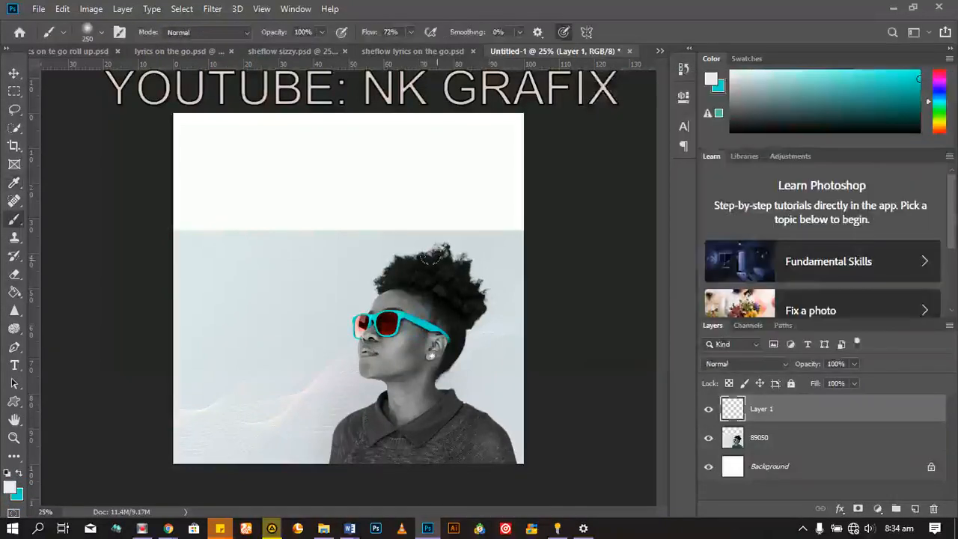
pyautogui.moveTo(429, 258)
pyautogui.mouseDown()
pyautogui.moveTo(246, 313)
pyautogui.moveTo(262, 442)
pyautogui.moveTo(293, 443)
pyautogui.moveTo(470, 248)
pyautogui.mouseUp()
pyautogui.moveTo(277, 361)
pyautogui.mouseDown()
pyautogui.moveTo(439, 278)
pyautogui.moveTo(434, 329)
pyautogui.mouseUp()
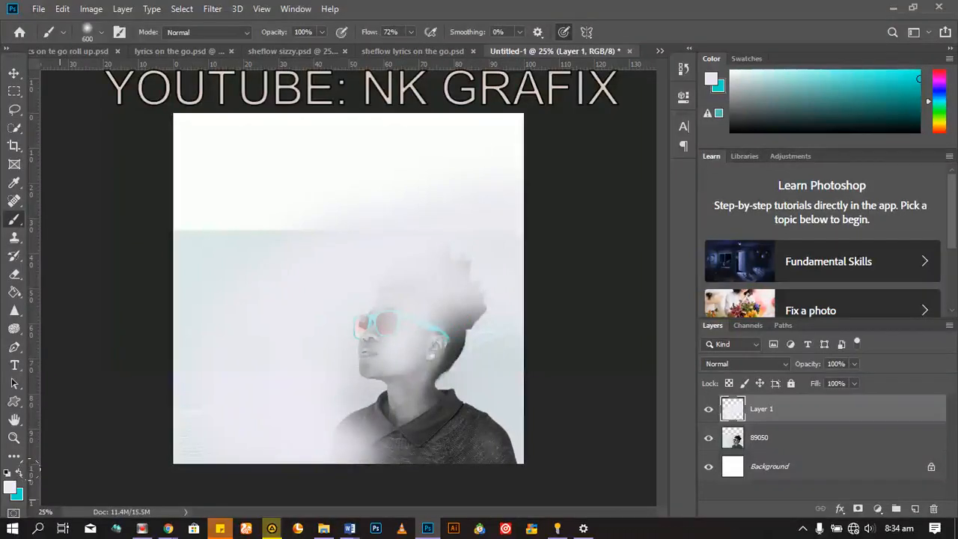
pyautogui.hotkey('ctrl', 'alt', 'z')
pyautogui.hotkey('ctrl', 'alt', 'z')
pyautogui.hotkey('ctrl', 'alt', 'z')
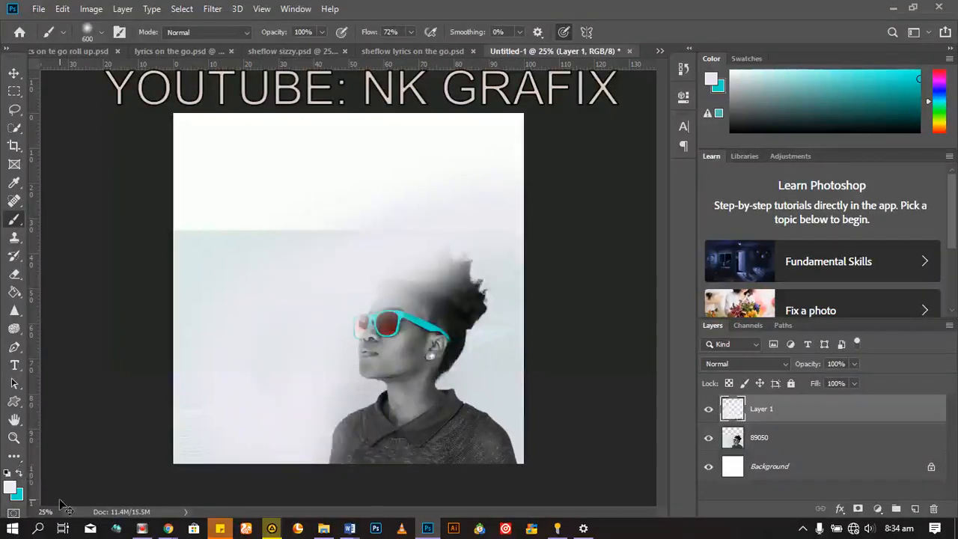
pyautogui.hotkey('ctrl', 'alt', 'z')
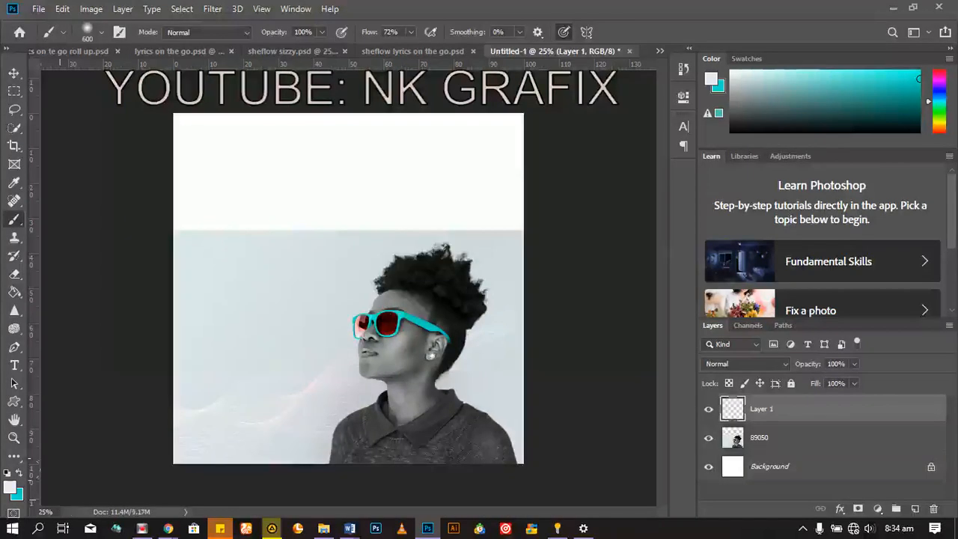
# Step: Swap the foreground and background colours and paint a broad soft cyan band diagonally across the woman
pyautogui.click(20, 475)
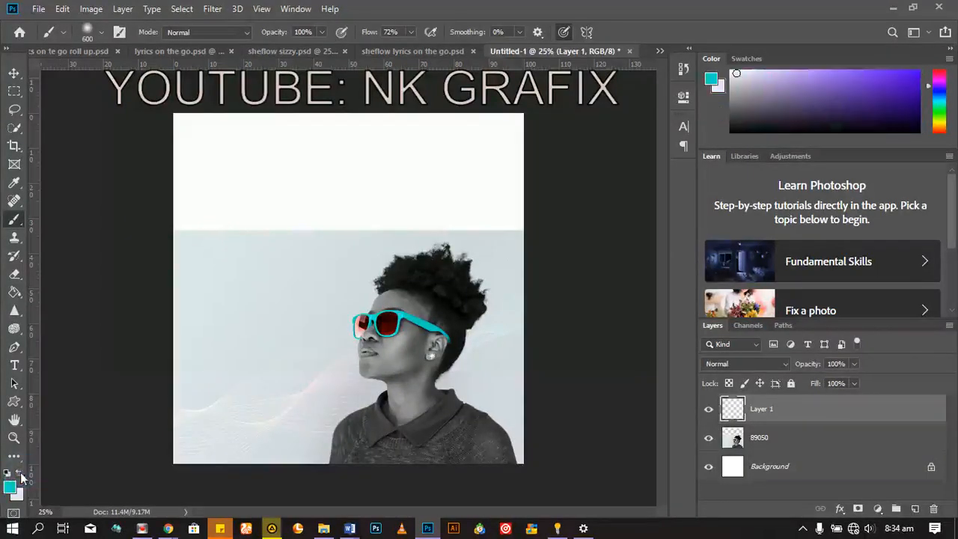
pyautogui.moveTo(310, 276)
pyautogui.mouseDown()
pyautogui.moveTo(306, 390)
pyautogui.moveTo(224, 404)
pyautogui.moveTo(464, 197)
pyautogui.moveTo(208, 368)
pyautogui.mouseUp()
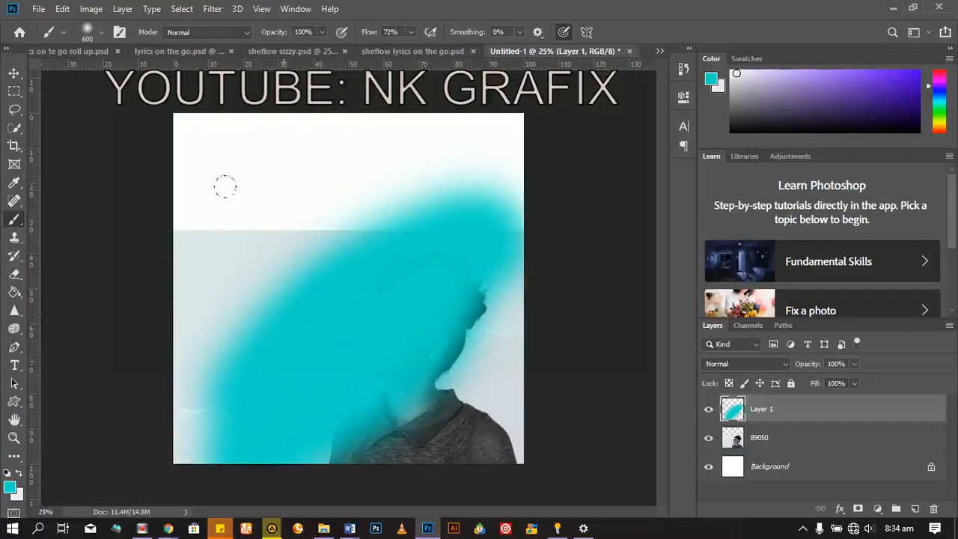
# Step: Try hard-edged cyan strokes over the white upper area with the brush hardness at 100%, and undo them
pyautogui.click(100, 32)
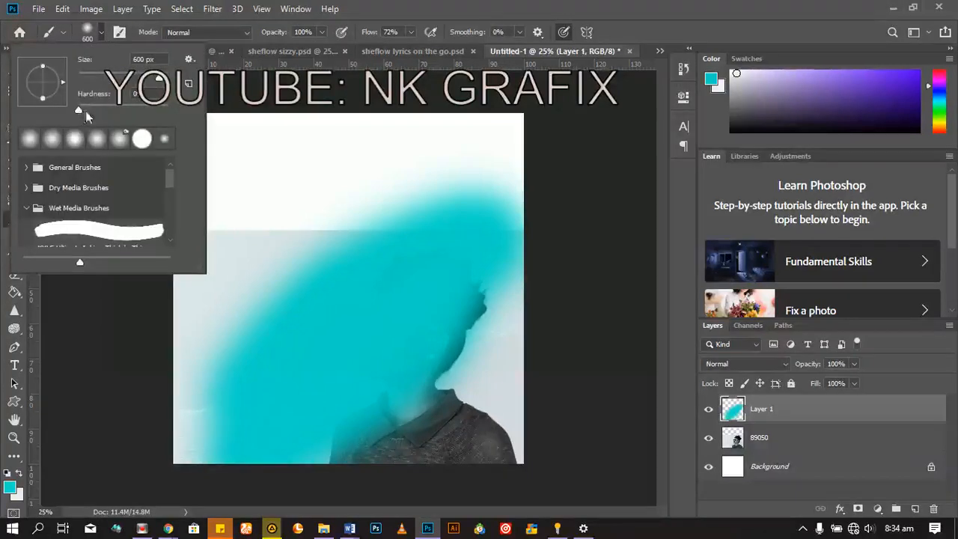
pyautogui.moveTo(78, 110); pyautogui.dragTo(187, 109)
pyautogui.click(352, 178)
pyautogui.moveTo(275, 158)
pyautogui.mouseDown()
pyautogui.moveTo(232, 187)
pyautogui.moveTo(344, 129)
pyautogui.moveTo(314, 135)
pyautogui.mouseUp()
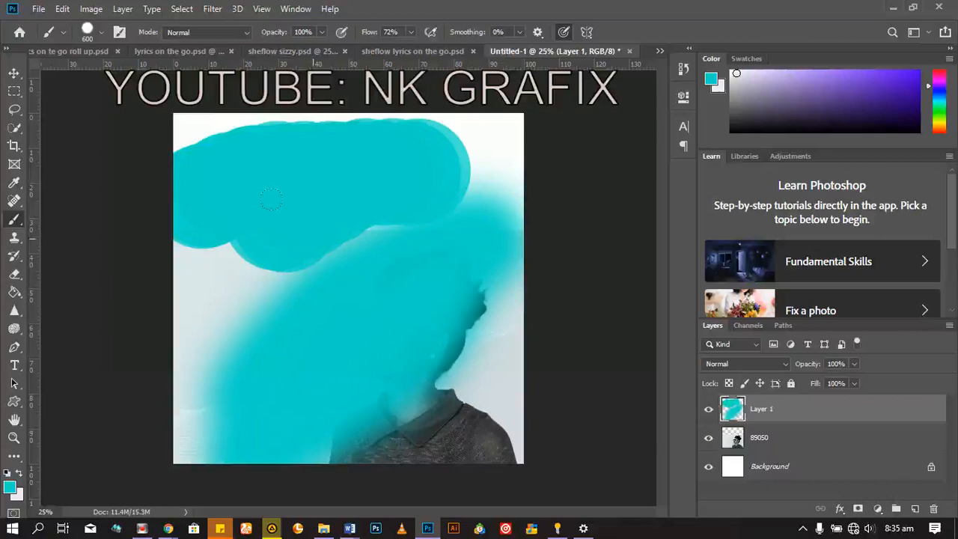
pyautogui.hotkey('ctrl', 'z')
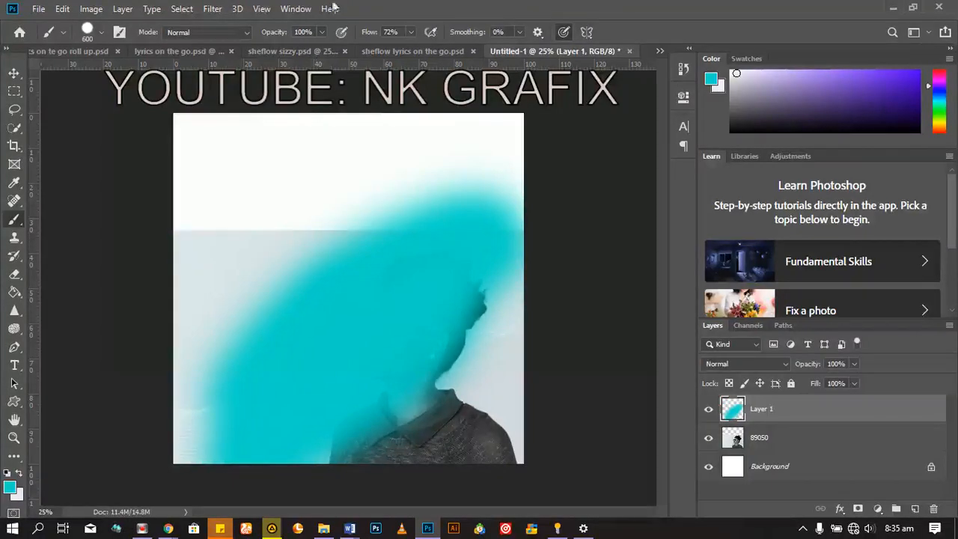
# Step: Return the brush hardness to 0%, try soft cyan strokes over the upper canvas, and undo all the cyan painting
pyautogui.click(103, 33)
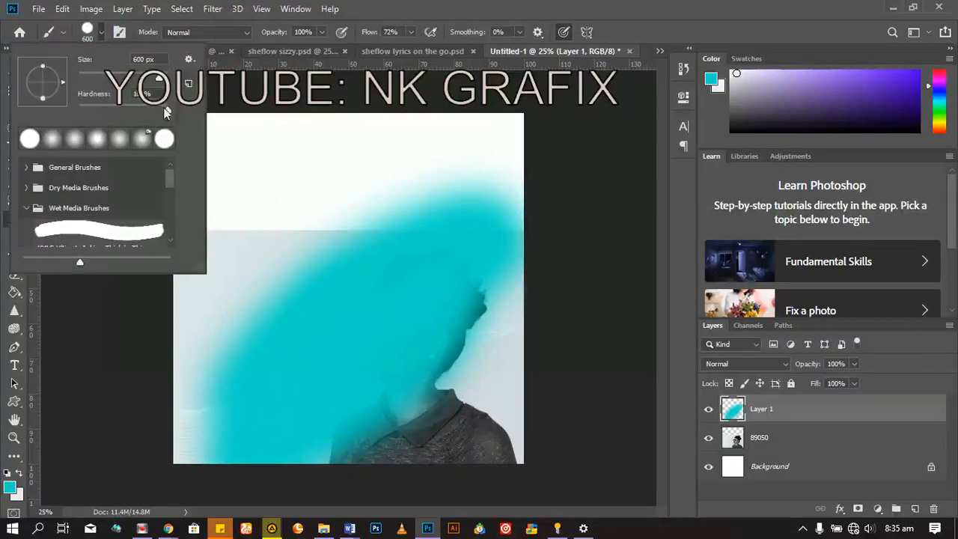
pyautogui.moveTo(170, 110)
pyautogui.mouseDown()
pyautogui.moveTo(121, 119)
pyautogui.moveTo(20, 110)
pyautogui.mouseUp()
pyautogui.moveTo(220, 247); pyautogui.dragTo(341, 169)
pyautogui.moveTo(247, 174); pyautogui.dragTo(364, 146)
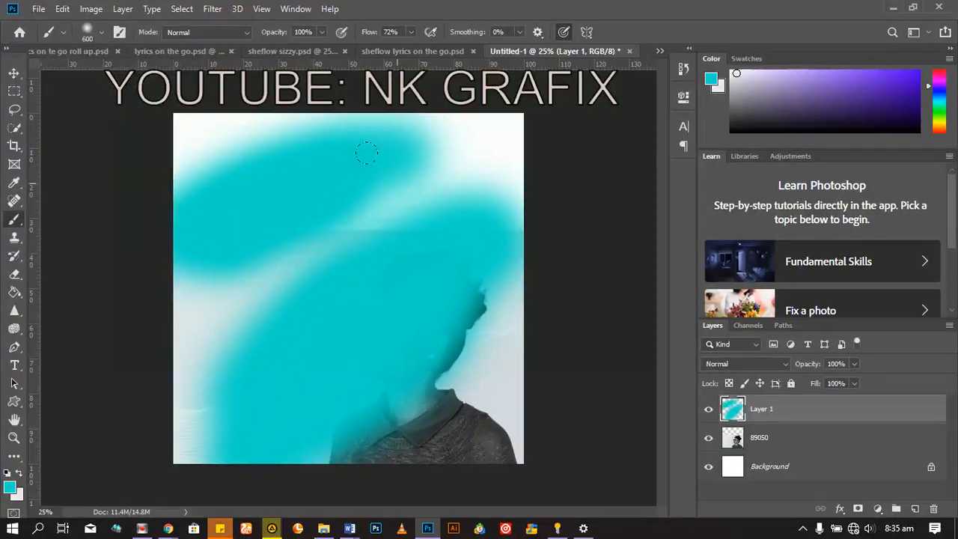
pyautogui.hotkey('ctrl', 'z')
pyautogui.hotkey('ctrl', 'z')
pyautogui.hotkey('ctrl', 'z')
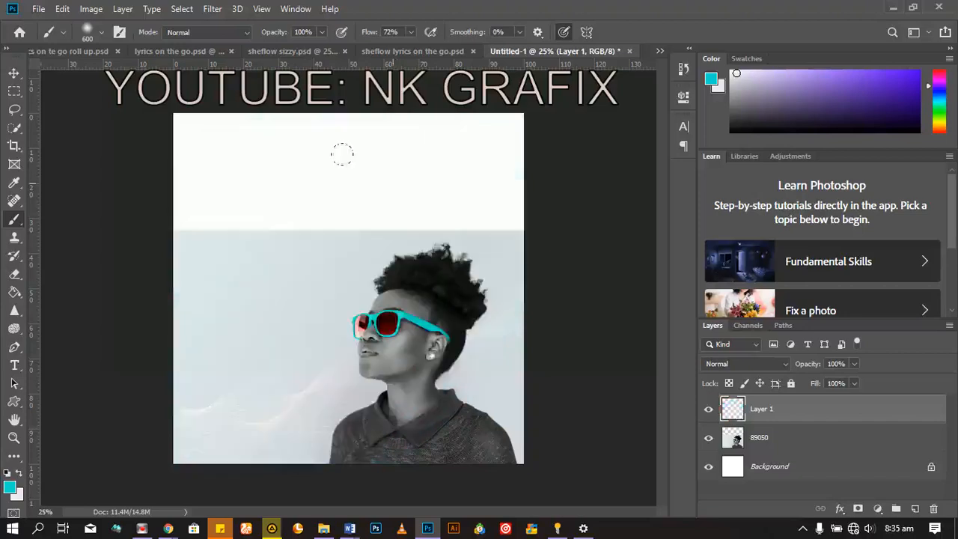
# Step: Choose the Clone Stamp tool, enlarge its brush to 175 px and sample the woman's sunglasses as the clone source
pyautogui.click(15, 238)
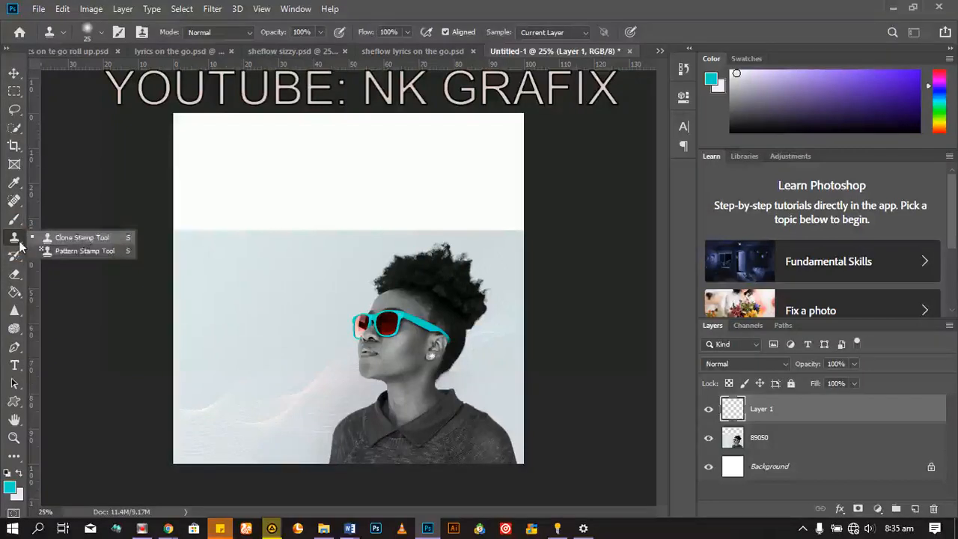
pyautogui.click(20, 242)
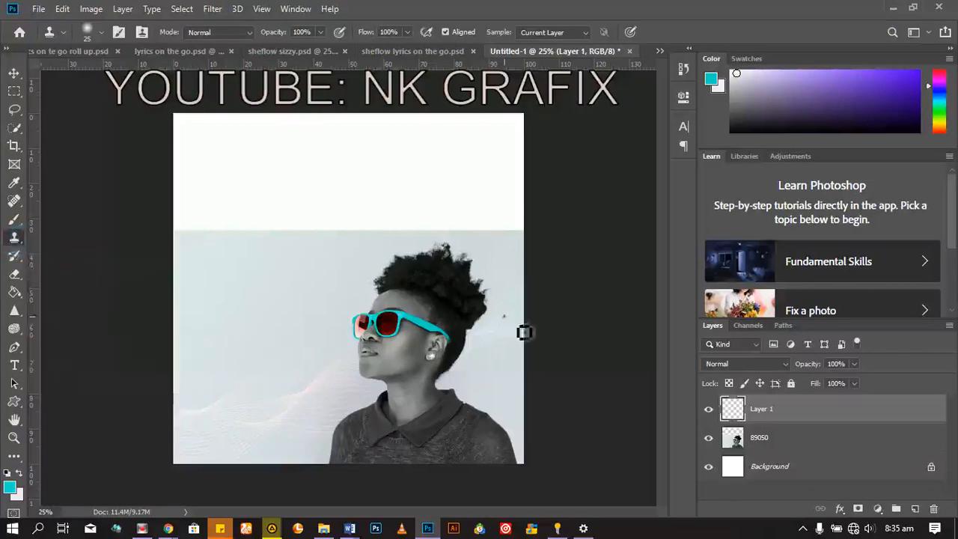
pyautogui.press(']')
pyautogui.press(']')
pyautogui.press(']')
pyautogui.press(']')
pyautogui.press(']')
pyautogui.press(']')
pyautogui.press(']')
pyautogui.press(']')
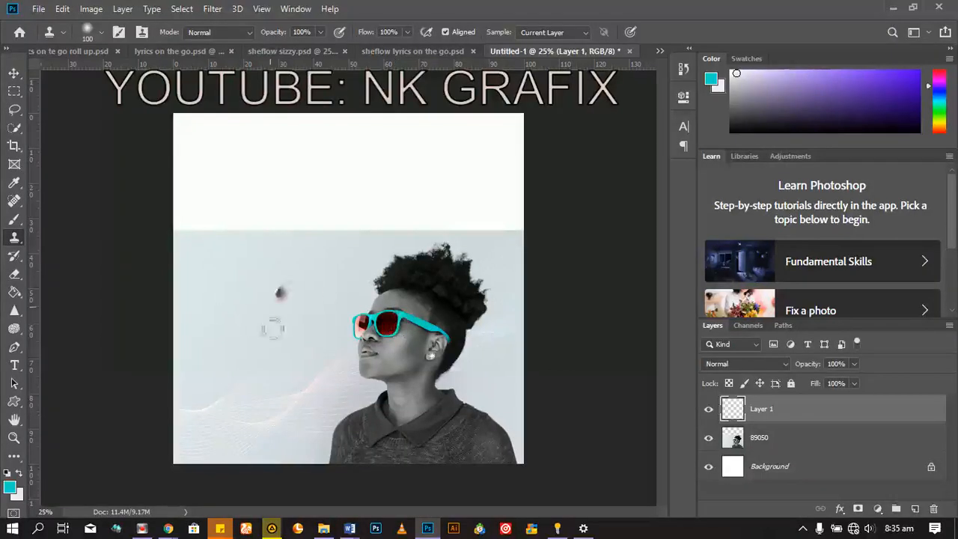
pyautogui.keyDown('alt'); pyautogui.click(397, 327); pyautogui.keyUp('alt')
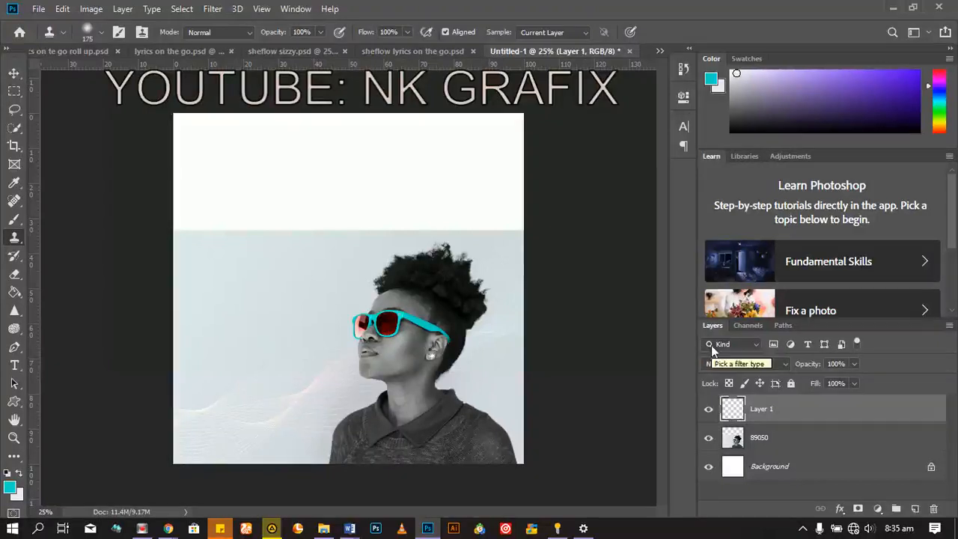
# Step: Select the photo layer 89050 and clone the woman's head, sunglasses and collar onto the backdrop in front of her face
pyautogui.press(']')
pyautogui.hotkey('alt', '[')
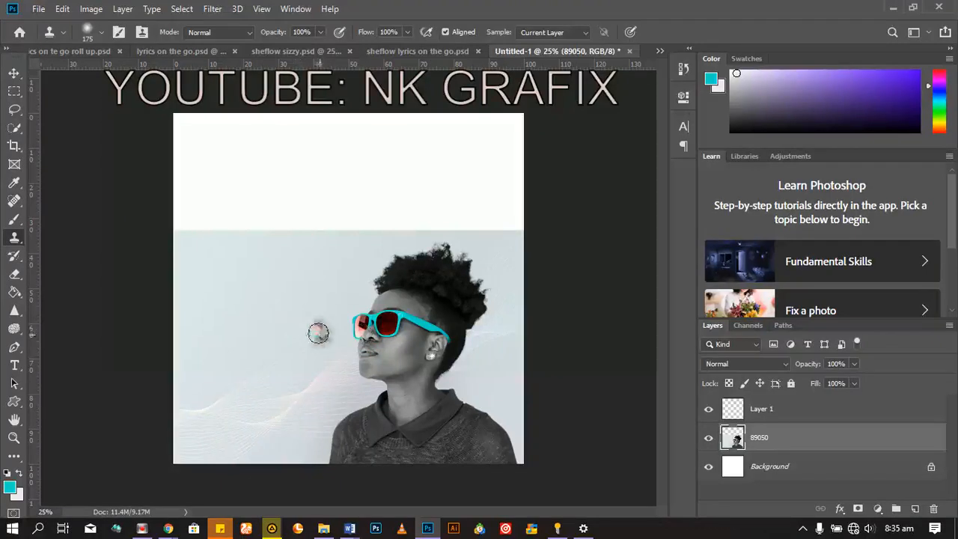
pyautogui.moveTo(316, 329)
pyautogui.mouseDown()
pyautogui.moveTo(325, 293)
pyautogui.moveTo(347, 274)
pyautogui.moveTo(328, 371)
pyautogui.moveTo(348, 280)
pyautogui.moveTo(334, 351)
pyautogui.moveTo(341, 378)
pyautogui.moveTo(376, 252)
pyautogui.moveTo(344, 258)
pyautogui.moveTo(358, 238)
pyautogui.moveTo(319, 329)
pyautogui.moveTo(334, 361)
pyautogui.moveTo(359, 334)
pyautogui.moveTo(390, 252)
pyautogui.moveTo(381, 366)
pyautogui.mouseUp()
pyautogui.moveTo(382, 316)
pyautogui.mouseDown()
pyautogui.moveTo(388, 373)
pyautogui.moveTo(387, 273)
pyautogui.moveTo(322, 398)
pyautogui.moveTo(355, 343)
pyautogui.moveTo(384, 359)
pyautogui.moveTo(395, 296)
pyautogui.moveTo(396, 335)
pyautogui.mouseUp()
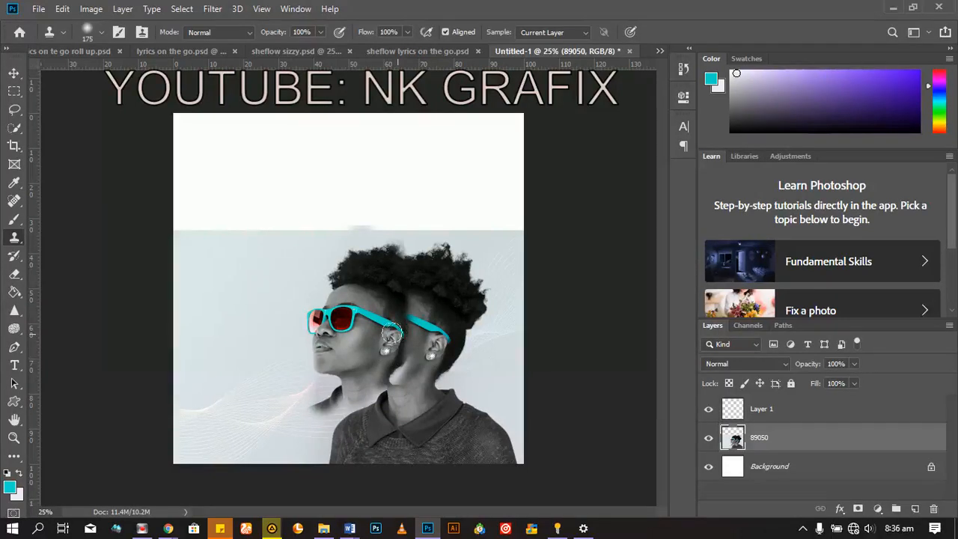
# Step: Try another Clone Stamp stroke around the woman's cheek and hair, and undo all the cloning on the photo
pyautogui.click(416, 349)
pyautogui.hotkey('ctrl', 'z')
pyautogui.moveTo(405, 321); pyautogui.dragTo(394, 288)
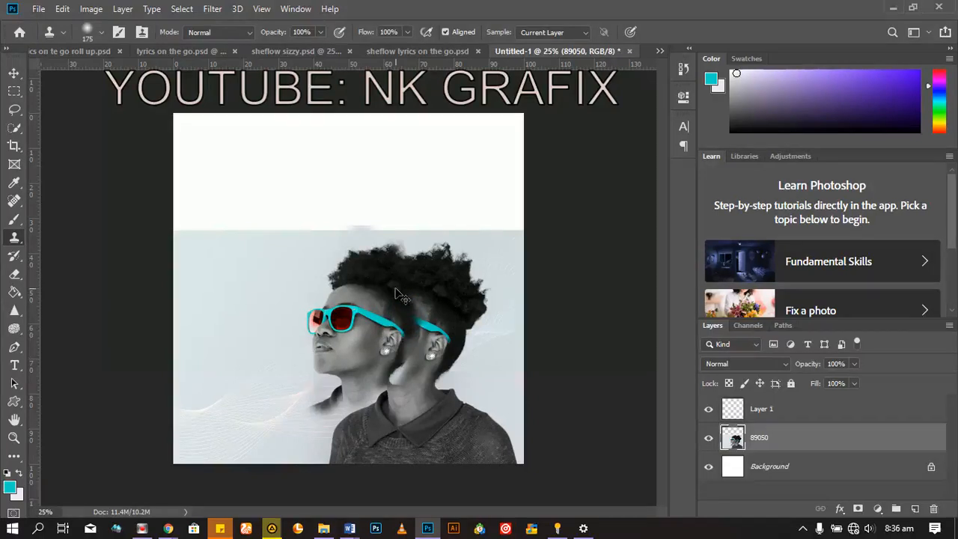
pyautogui.hotkey('ctrl', 'z')
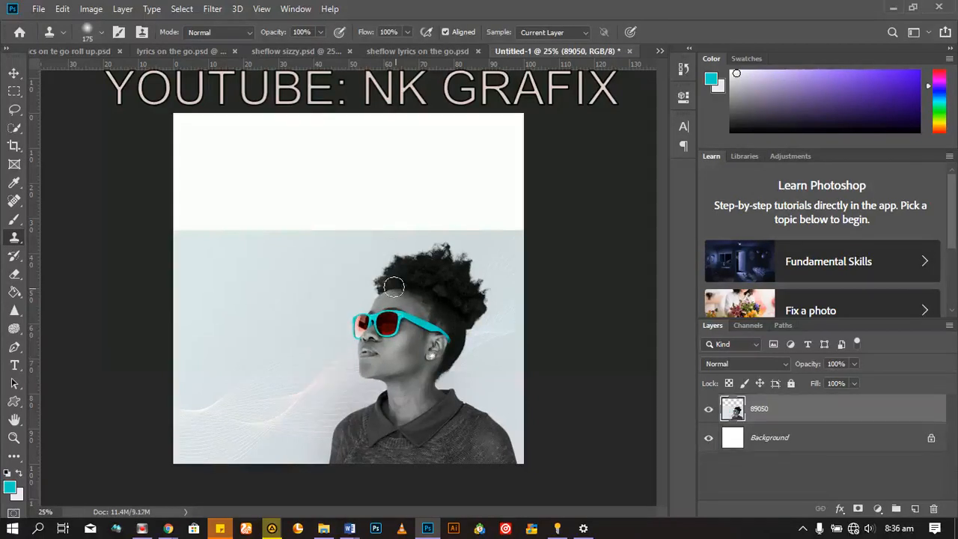
# Step: Choose the Eraser tool, enlarge it to 300 px, try erasing across the backdrop and the woman's hair, and undo the erasing
pyautogui.click(16, 275)
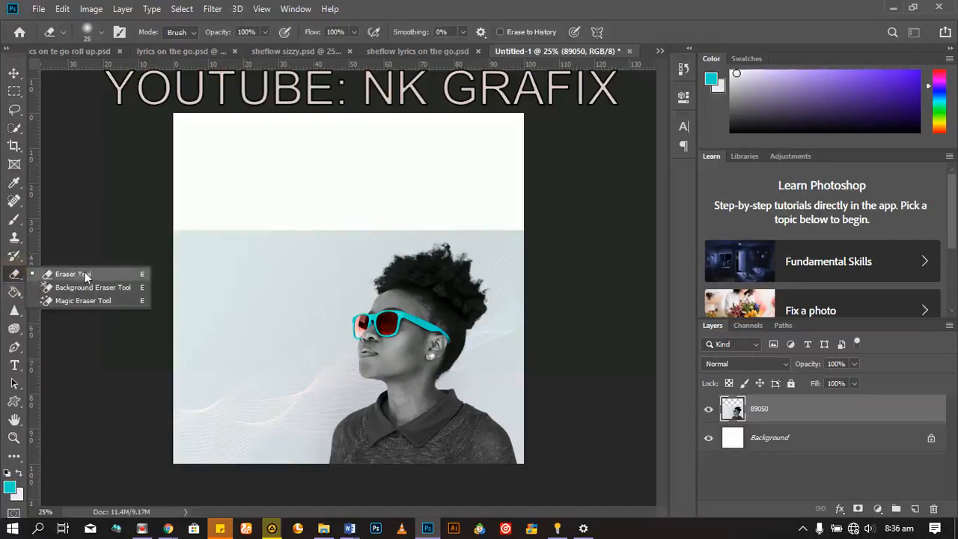
pyautogui.click(82, 271)
pyautogui.press(']')
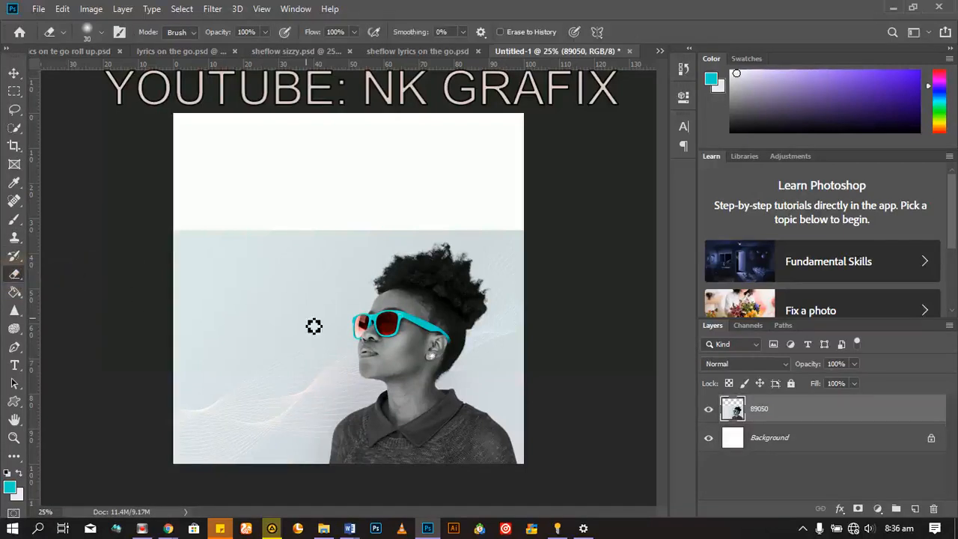
pyautogui.press('[')
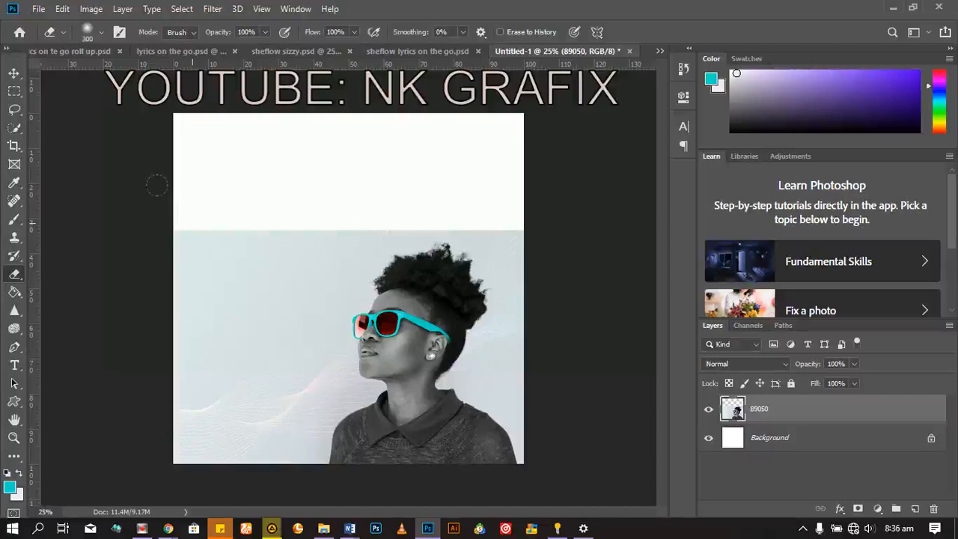
pyautogui.moveTo(418, 231)
pyautogui.mouseDown()
pyautogui.moveTo(437, 243)
pyautogui.moveTo(233, 213)
pyautogui.moveTo(516, 271)
pyautogui.moveTo(196, 249)
pyautogui.moveTo(499, 329)
pyautogui.moveTo(150, 248)
pyautogui.moveTo(100, 259)
pyautogui.mouseUp()
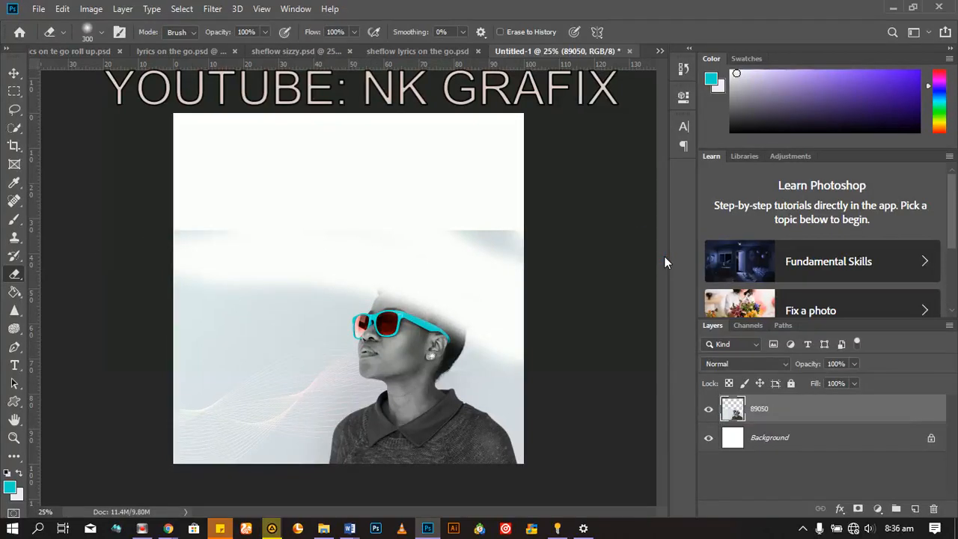
pyautogui.hotkey('ctrl', 'z')
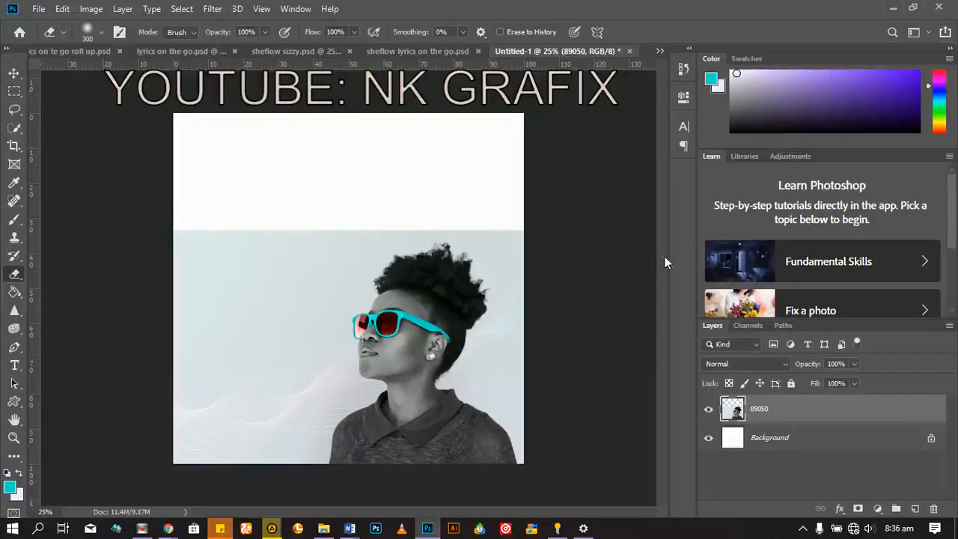
# Step: Choose the Paint Bucket tool, unlock the Background layer, and hide the photo layer 89050
pyautogui.click(14, 293)
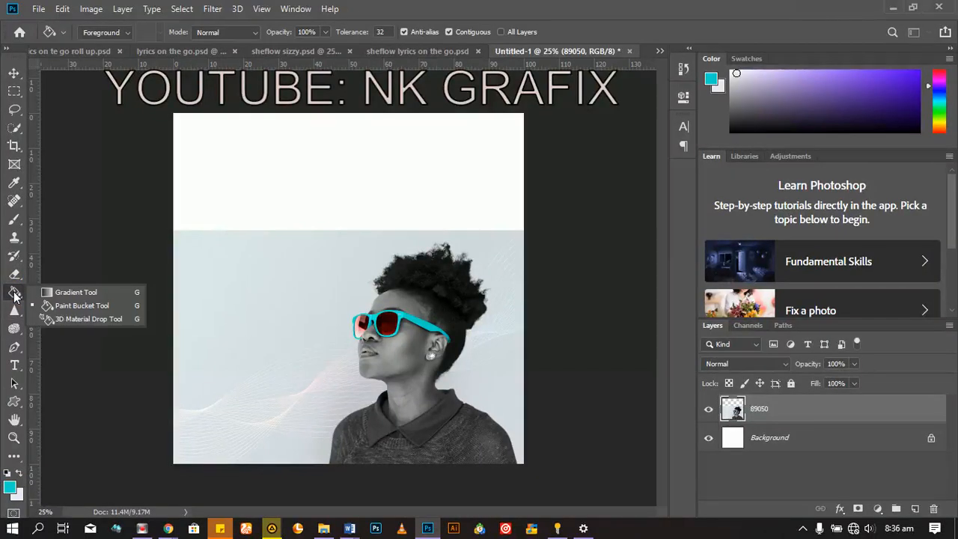
pyautogui.click(85, 305)
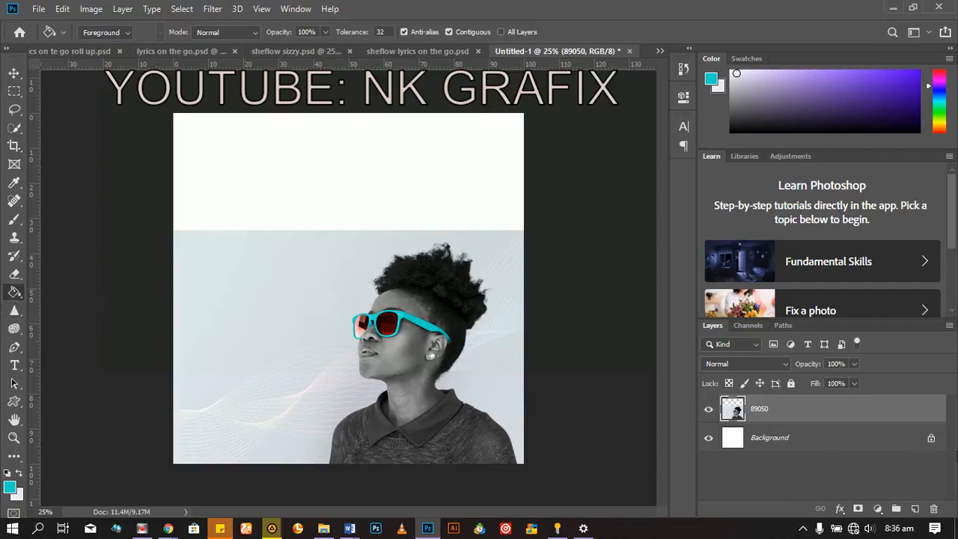
pyautogui.click(932, 440)
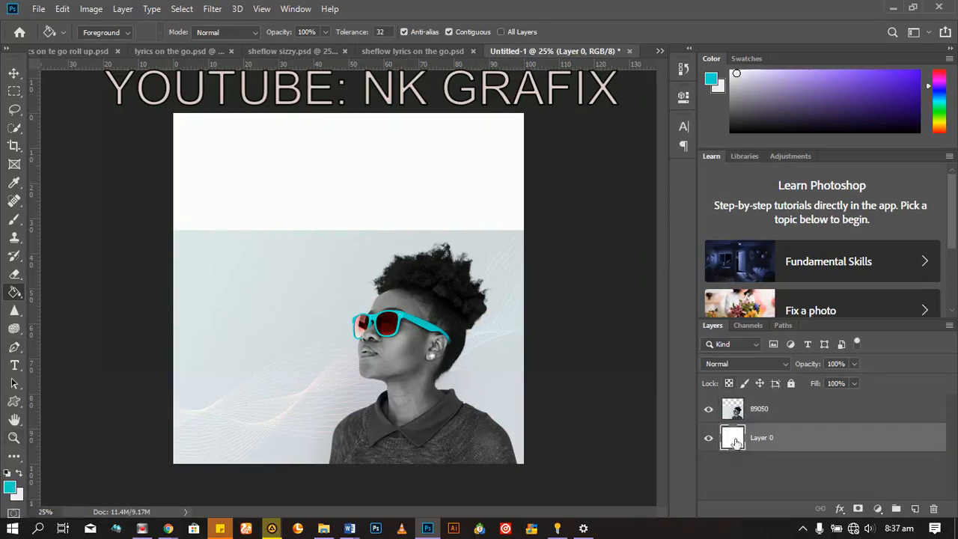
pyautogui.click(709, 410)
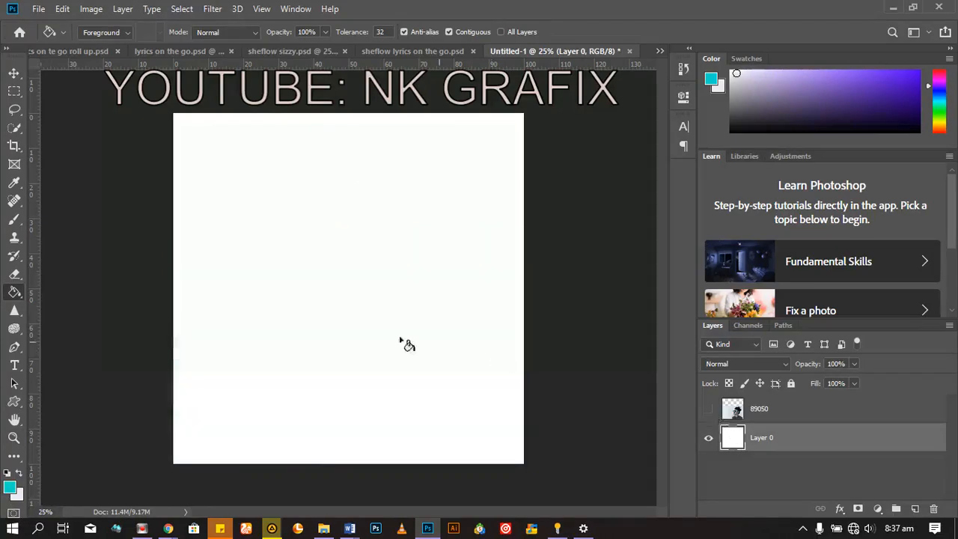
pyautogui.rightClick(15, 295)
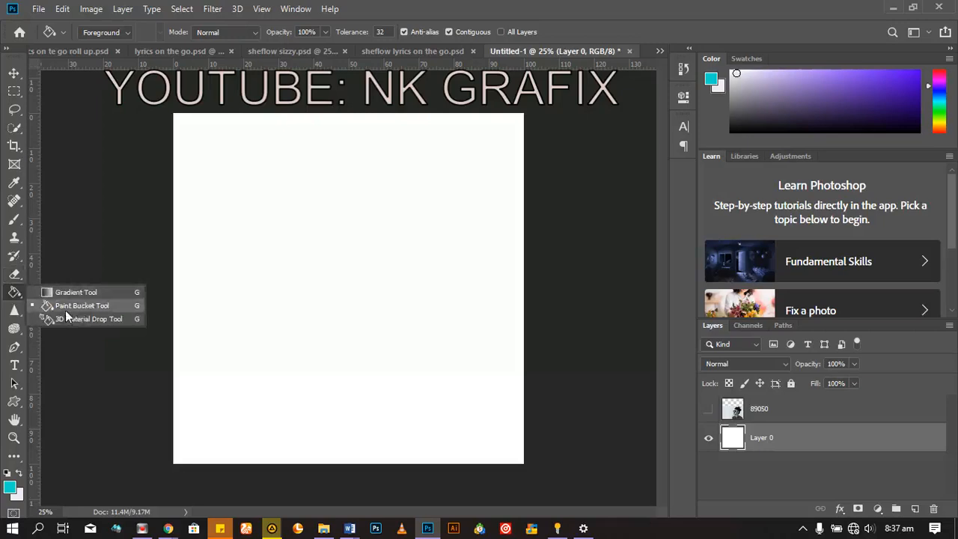
pyautogui.click(65, 310)
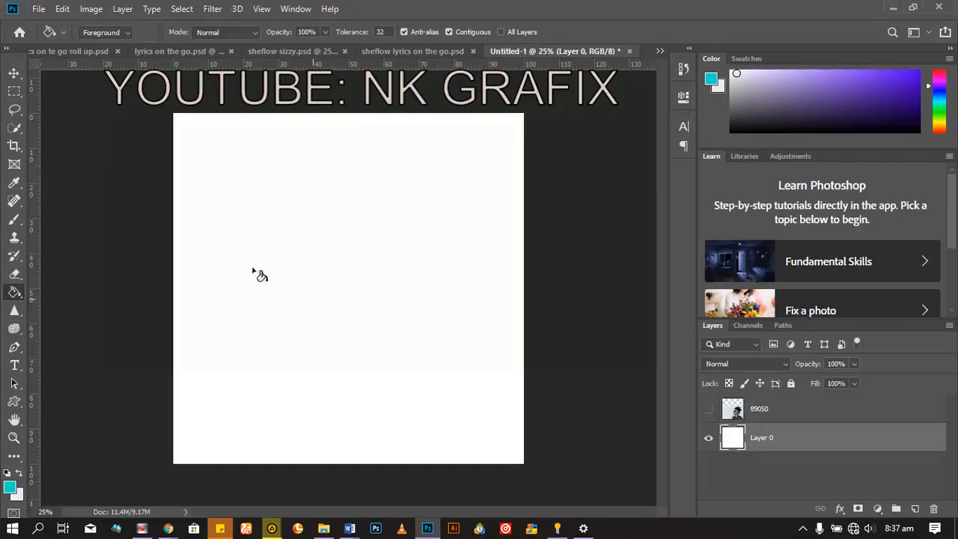
# Step: Keep the foreground color at cyan 00d9ca and fill Layer 0 with it
pyautogui.click(10, 488)
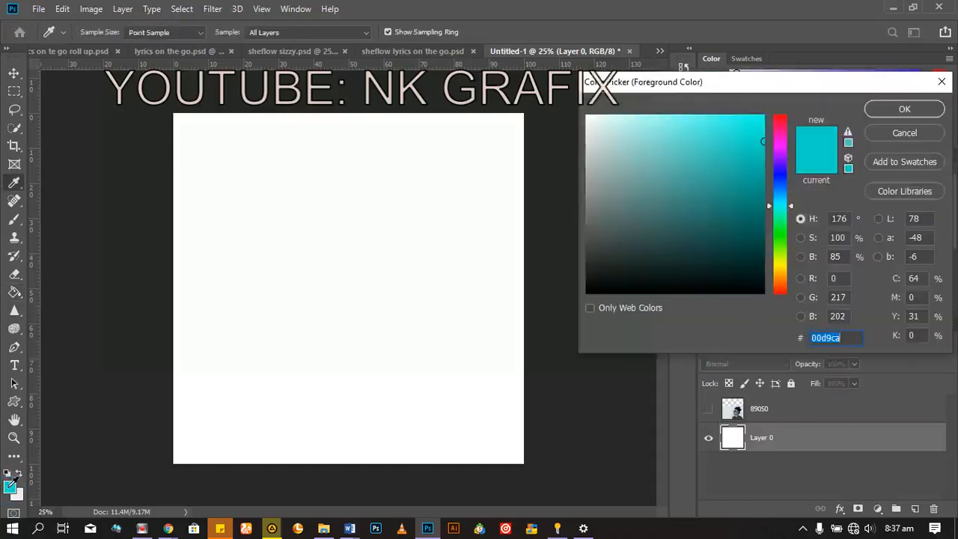
pyautogui.click(907, 110)
pyautogui.press('g')
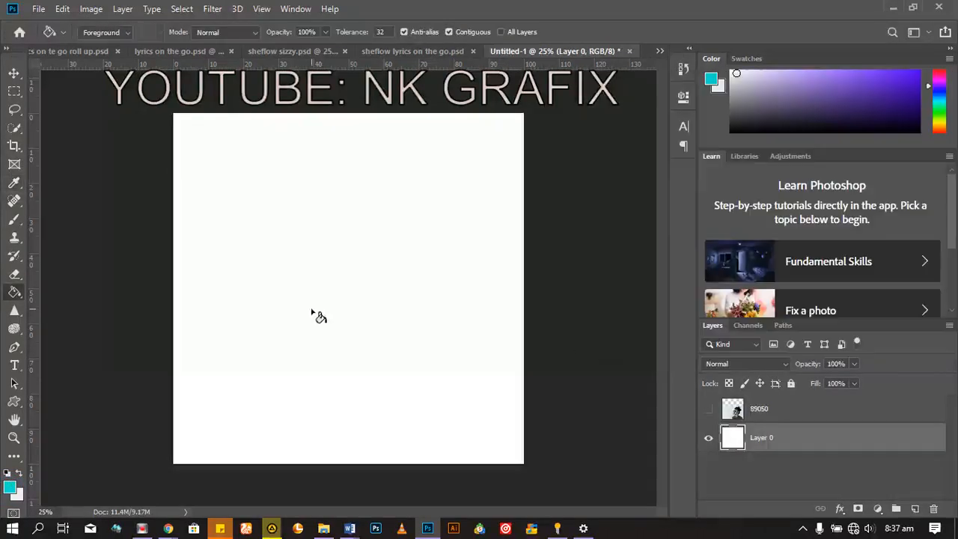
pyautogui.click(326, 294)
# Step: Set the foreground color to red, fill Layer 0 with it, and refill the layer with the white background color
pyautogui.click(11, 488)
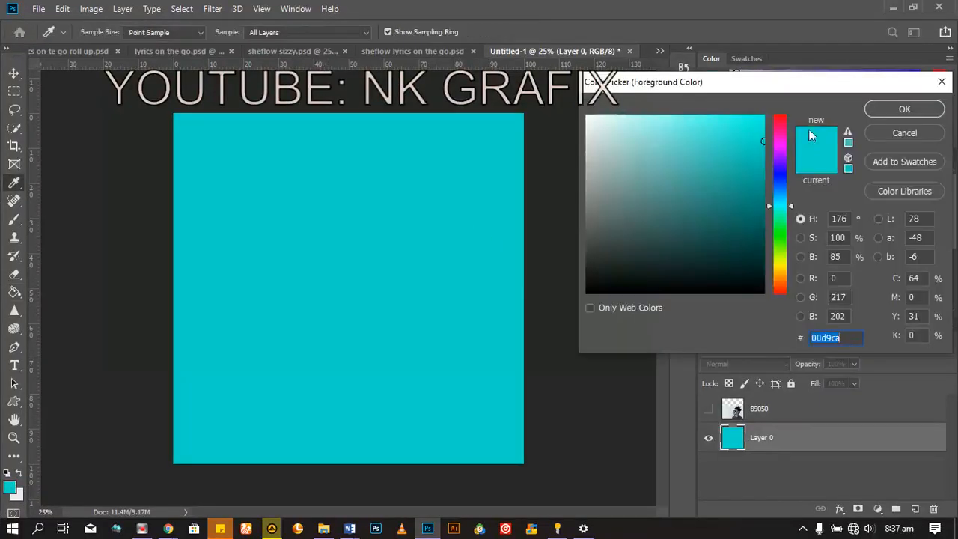
pyautogui.moveTo(784, 122)
pyautogui.mouseDown()
pyautogui.moveTo(781, 113)
pyautogui.moveTo(756, 120)
pyautogui.moveTo(767, 113)
pyautogui.mouseUp()
pyautogui.click(871, 111)
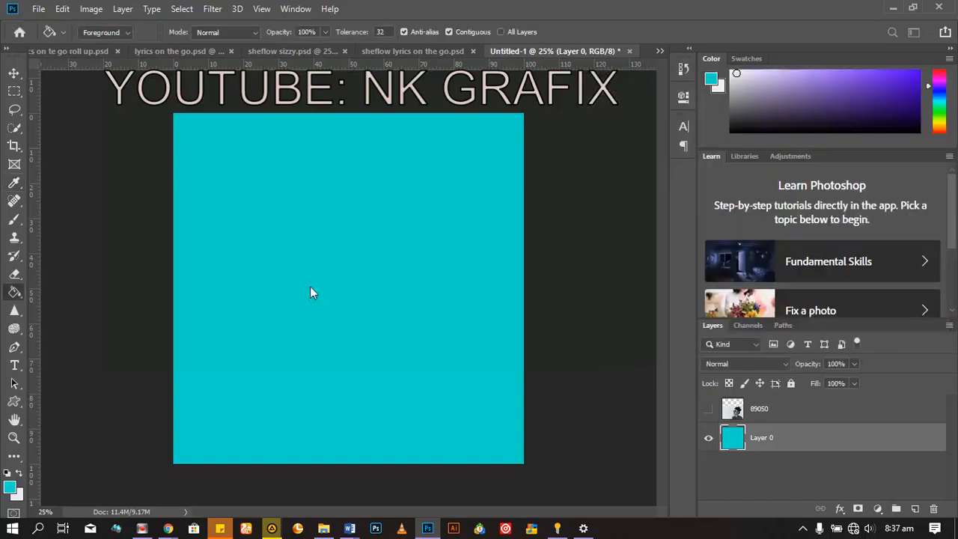
pyautogui.click(316, 285)
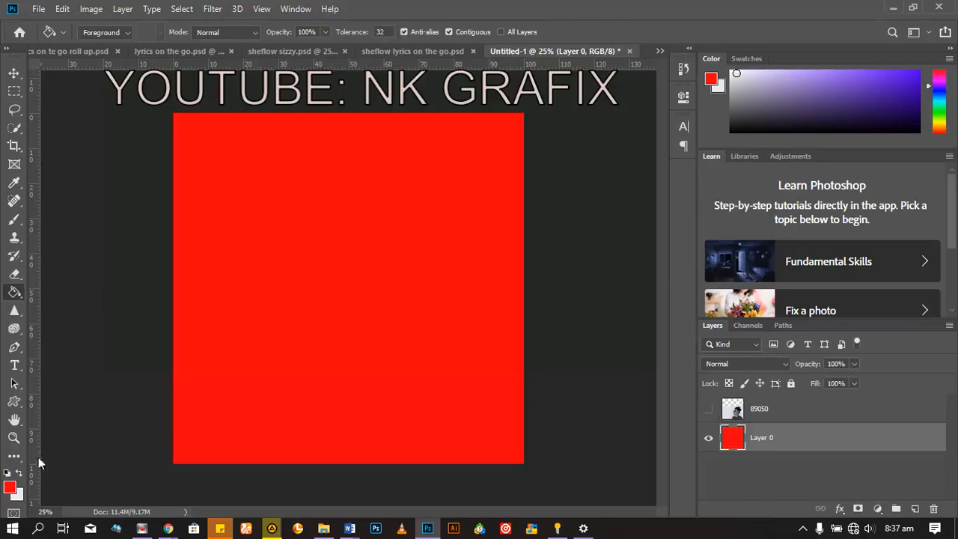
pyautogui.hotkey('ctrl', 'BackSpace')
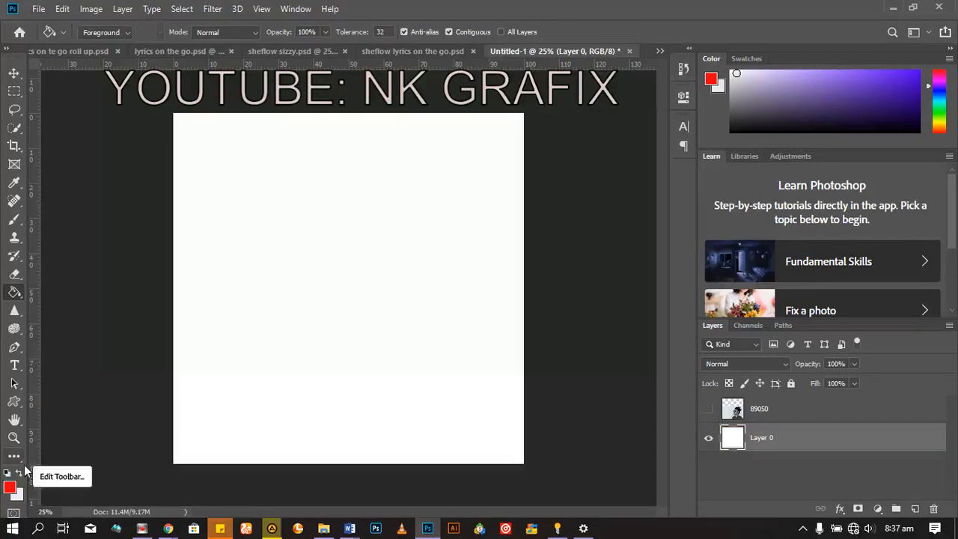
# Step: Choose the Pen tool, and show and select the photo layer 89050 again
pyautogui.click(15, 311)
pyautogui.click(14, 334)
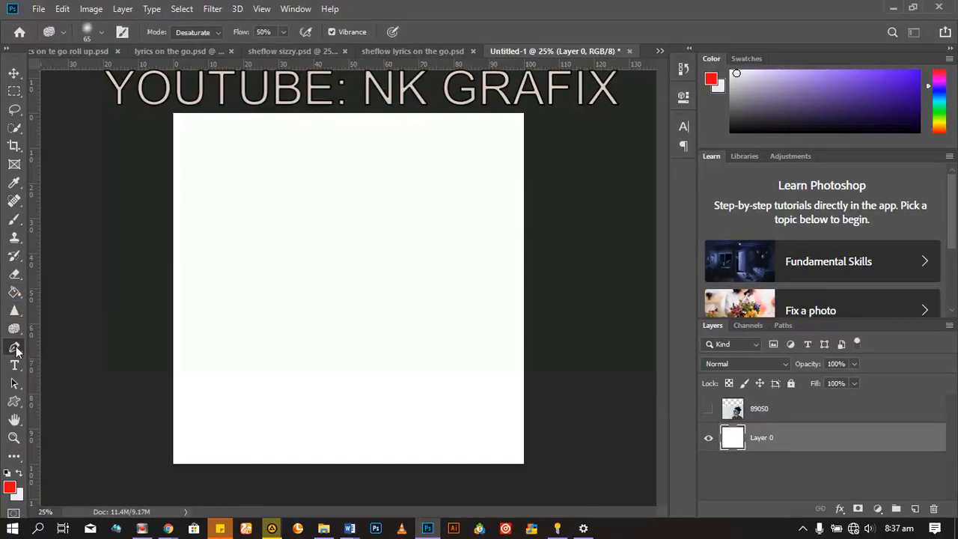
pyautogui.click(16, 349)
pyautogui.click(58, 347)
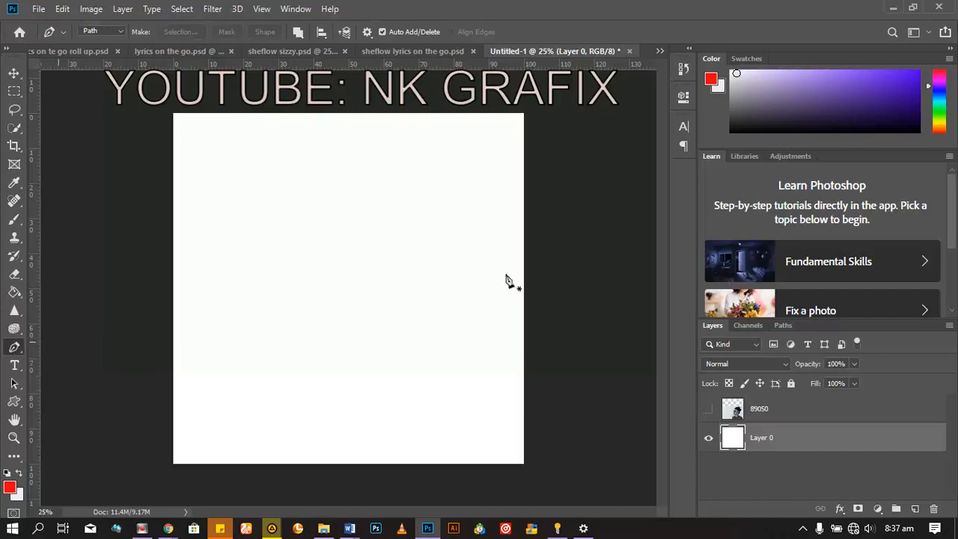
pyautogui.click(709, 410)
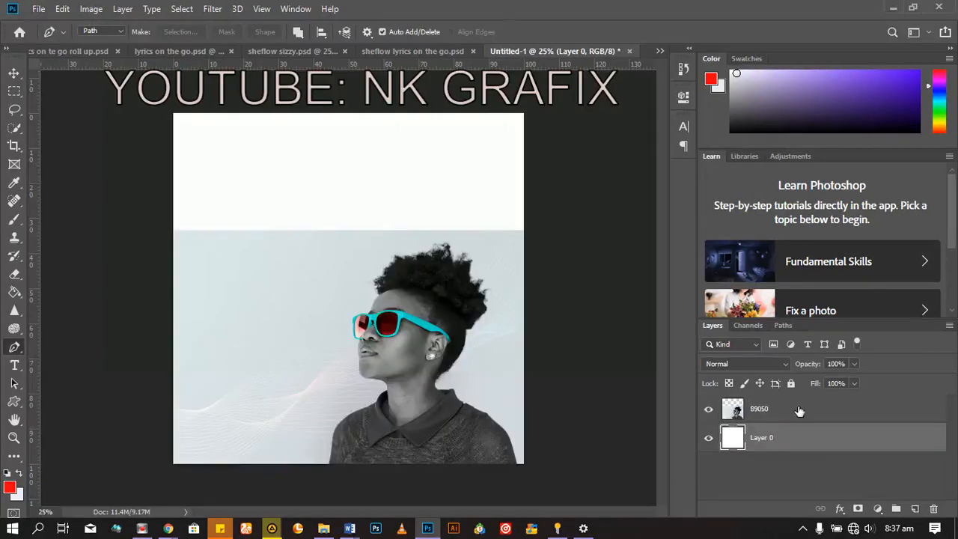
pyautogui.click(760, 409)
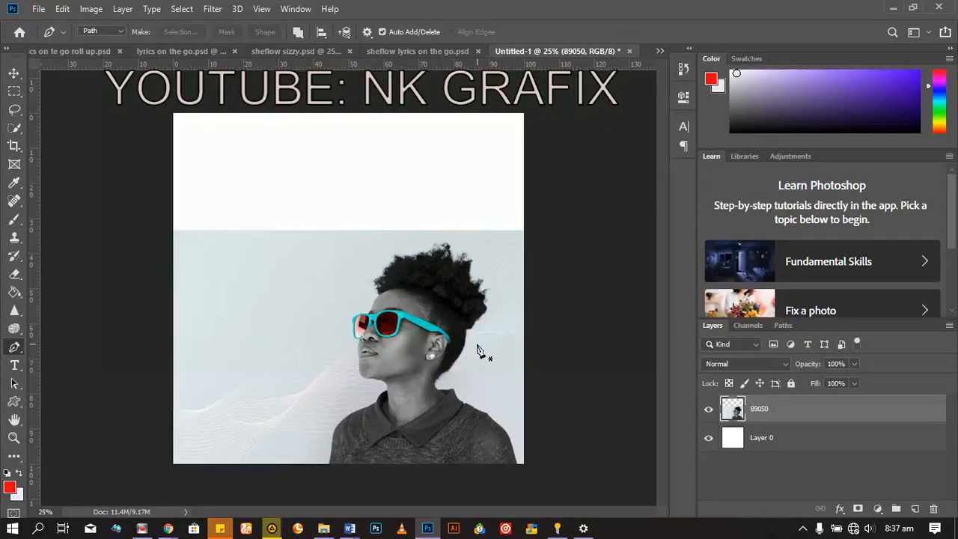
# Step: Trace a Pen path from the photo's lower edge up along the woman's shoulder and collar to the front of her neck
pyautogui.hotkey('ctrl', '+')
pyautogui.hotkey('ctrl', '+')
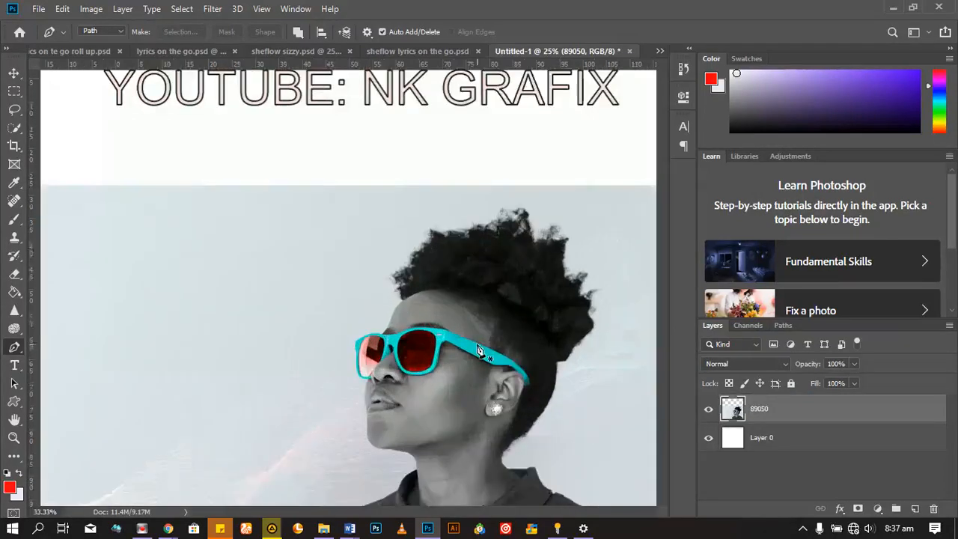
pyautogui.scroll(-1, 496, 320)
pyautogui.scroll(-5, 496, 320)
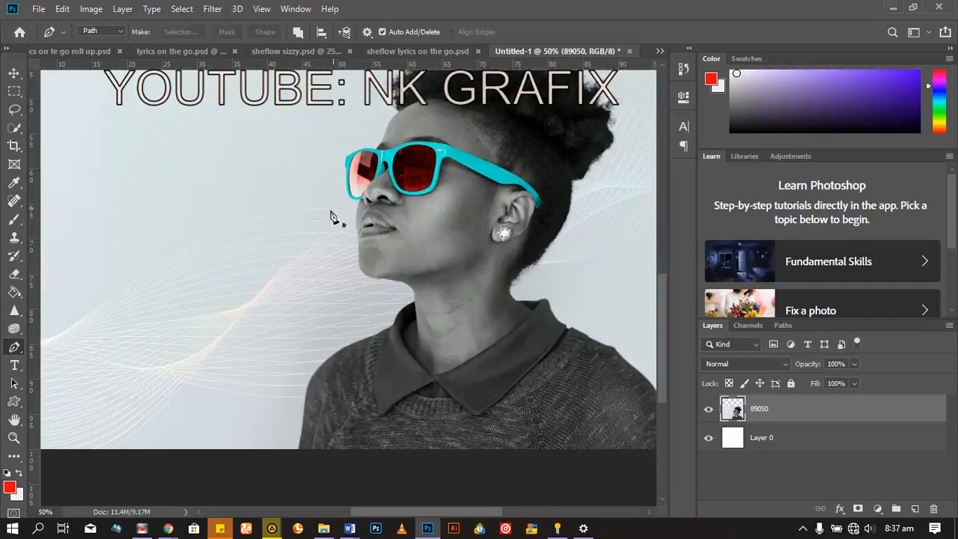
pyautogui.click(301, 452)
pyautogui.click(306, 383)
pyautogui.hotkey('ctrl', 'z')
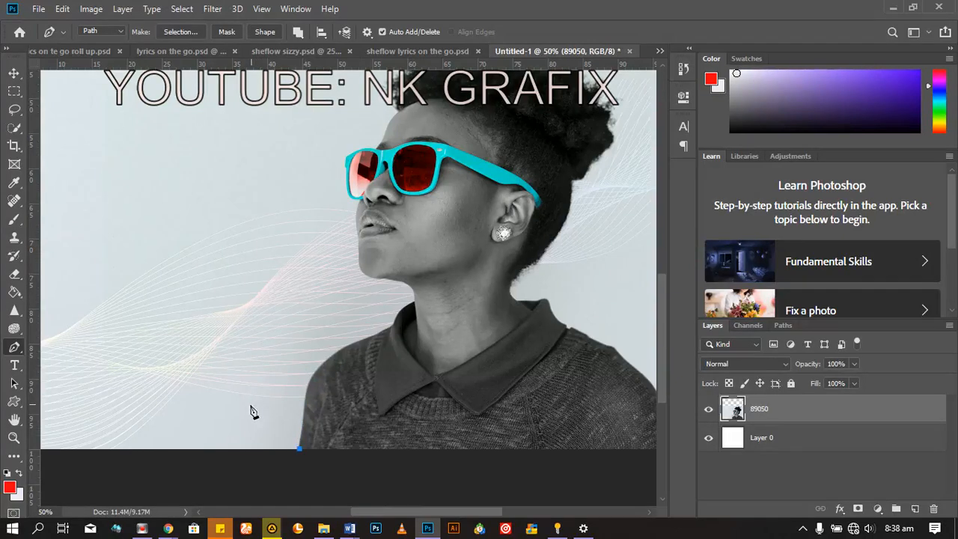
pyautogui.click(305, 395)
pyautogui.moveTo(306, 395); pyautogui.dragTo(308, 384)
pyautogui.moveTo(355, 349); pyautogui.dragTo(388, 281)
pyautogui.click(411, 286)
# Step: Continue the path under the chin, curve it around the wavy-line backdrop, and close it at the starting anchor by the sweater
pyautogui.click(379, 280)
pyautogui.click(349, 270)
pyautogui.moveTo(266, 264); pyautogui.dragTo(249, 270)
pyautogui.moveTo(149, 308); pyautogui.dragTo(127, 370)
pyautogui.moveTo(183, 435); pyautogui.dragTo(234, 455)
pyautogui.click(294, 470)
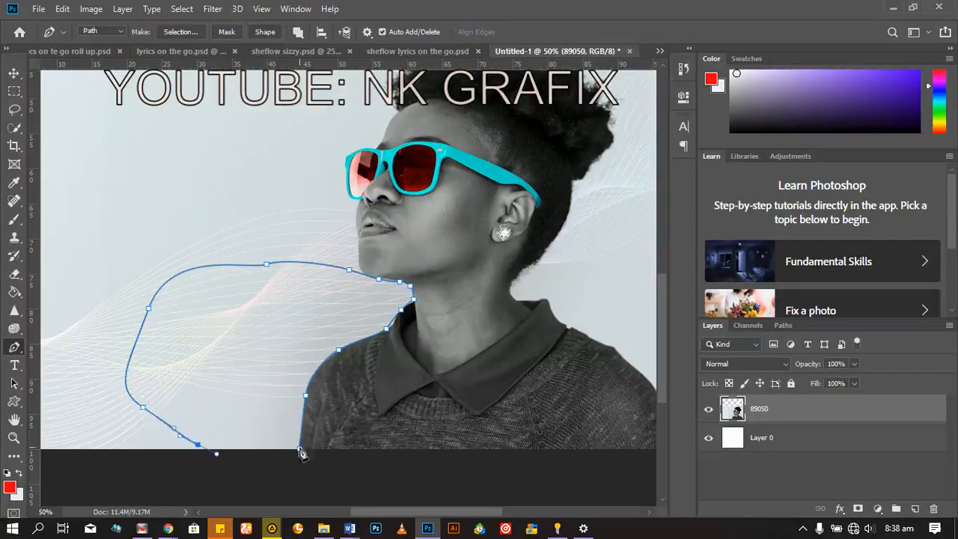
pyautogui.click(299, 450)
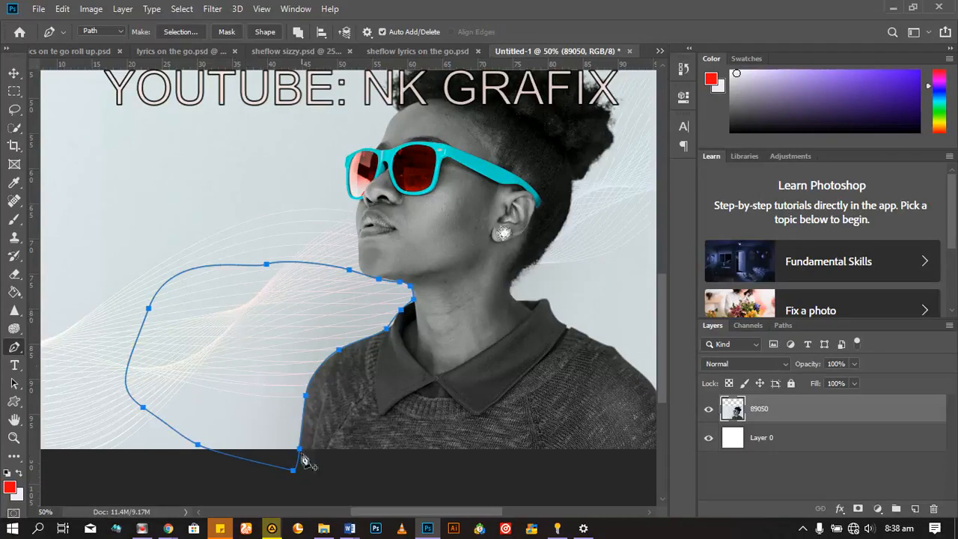
pyautogui.hotkey('ctrl', 'z')
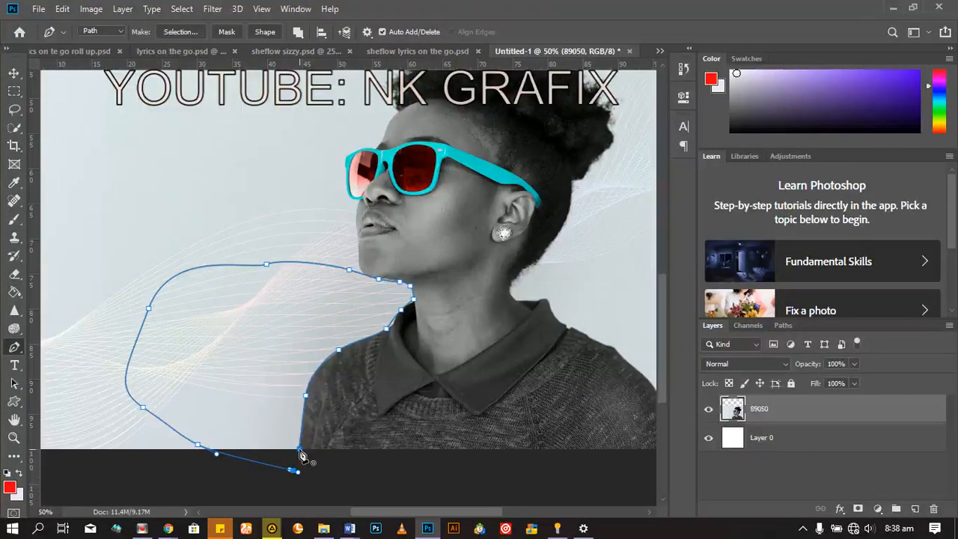
pyautogui.click(300, 455)
# Step: Convert the path to a new selection with a 1-pixel feather, try deleting the selected backdrop, and restore the photo without a selection
pyautogui.rightClick(272, 338)
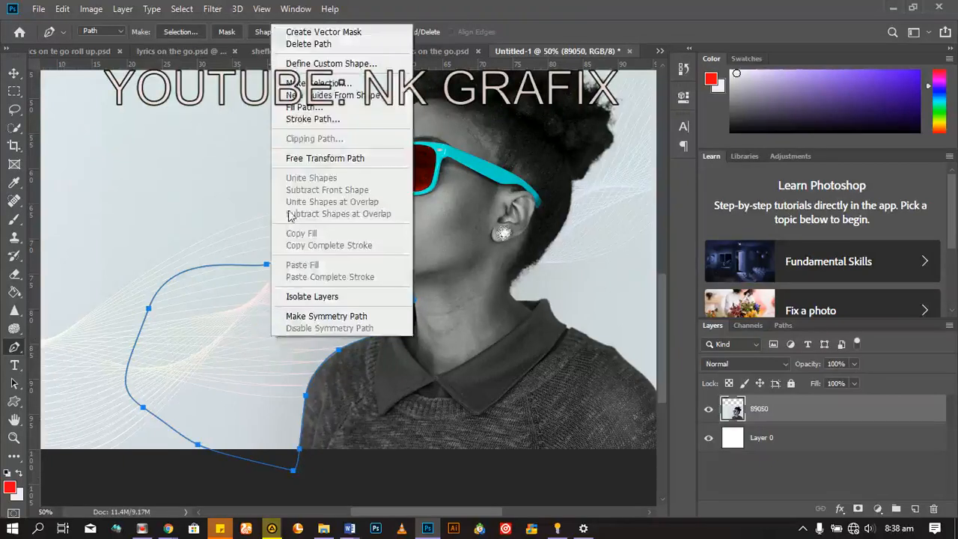
pyautogui.click(321, 83)
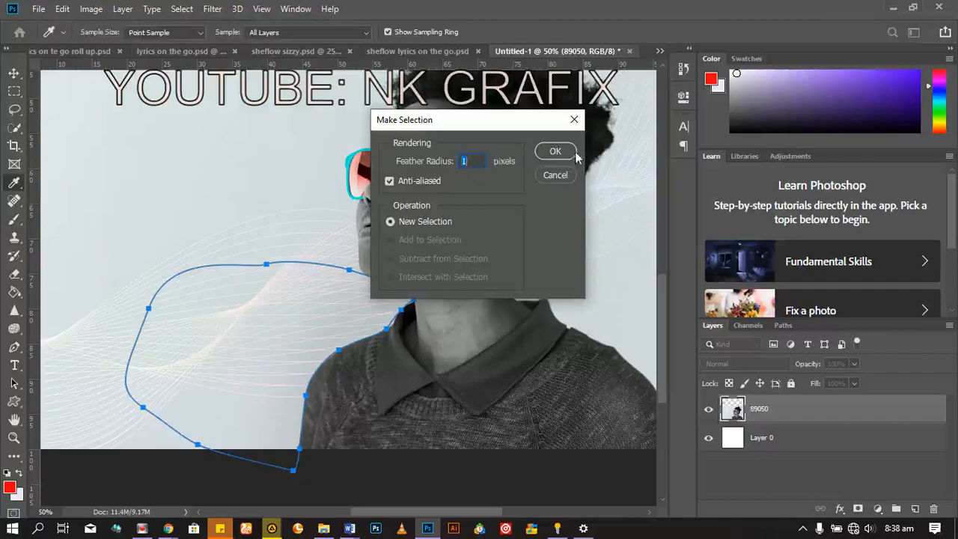
pyautogui.click(563, 153)
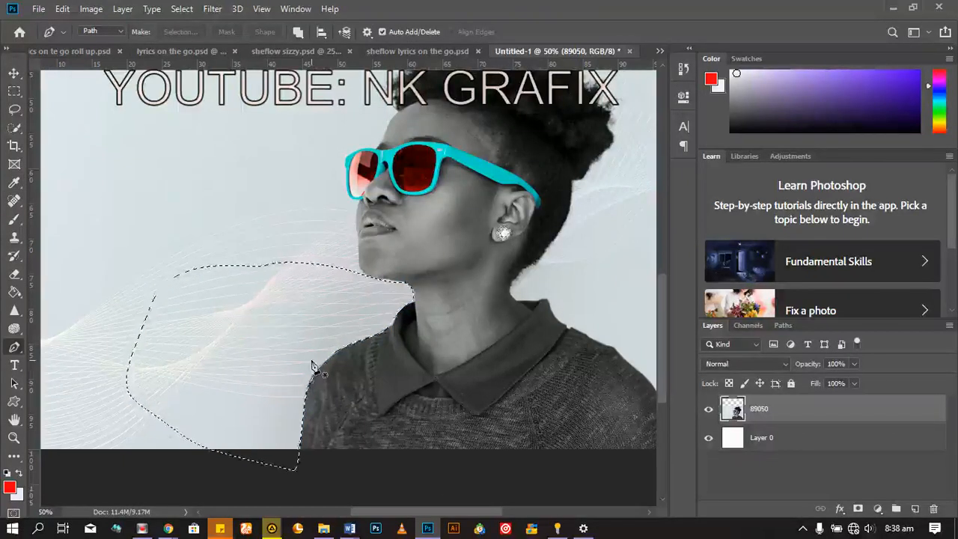
pyautogui.press('Delete')
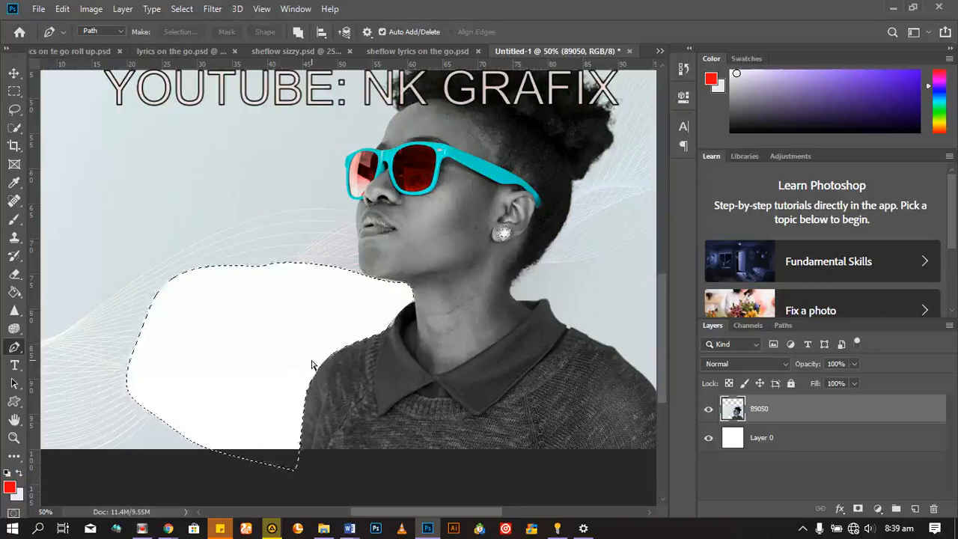
pyautogui.press('Delete')
pyautogui.hotkey('ctrl', 'd')
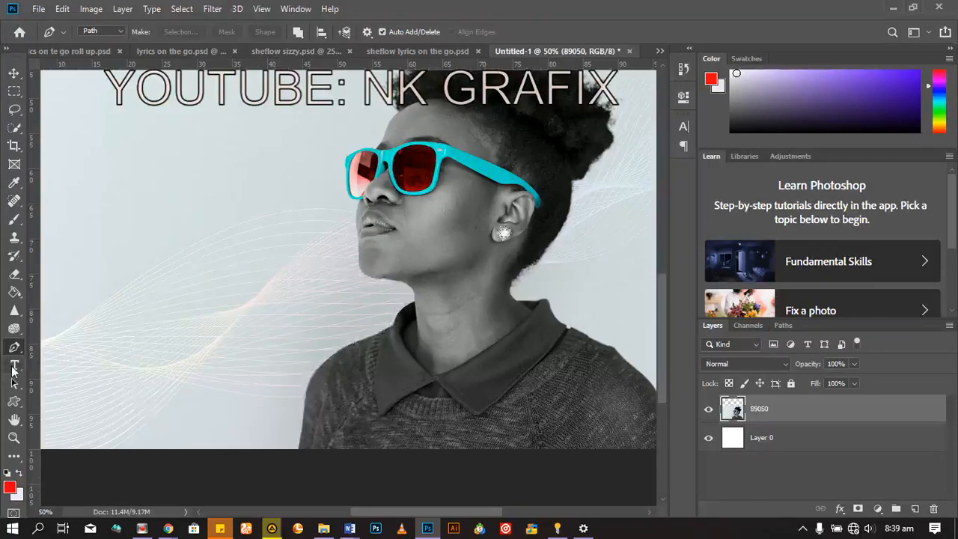
# Step: Add a horizontal text layer on the photo's empty backdrop in front of the woman's face, reading "medel"
pyautogui.hotkey('ctrl', '-')
pyautogui.hotkey('ctrl', '-')
pyautogui.hotkey('ctrl', '-')
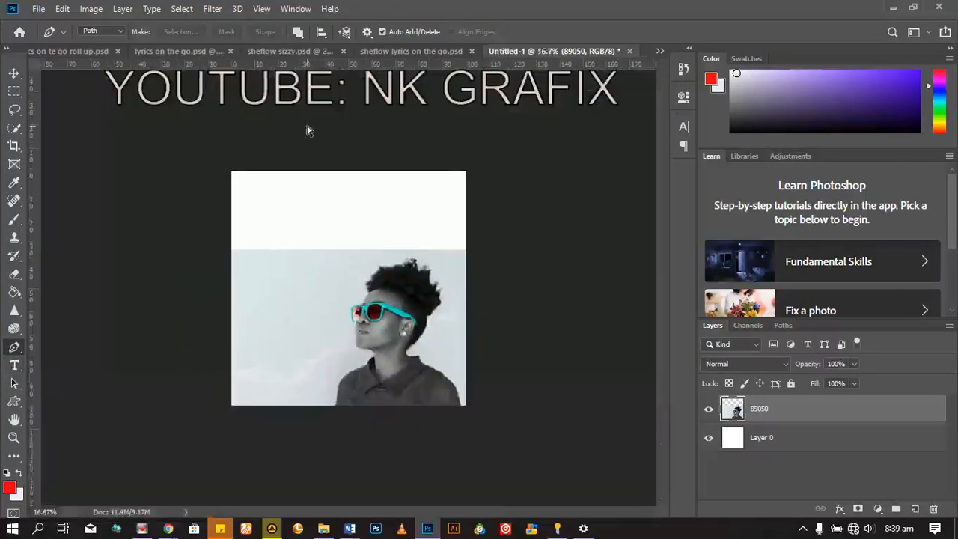
pyautogui.hotkey('ctrl', '+')
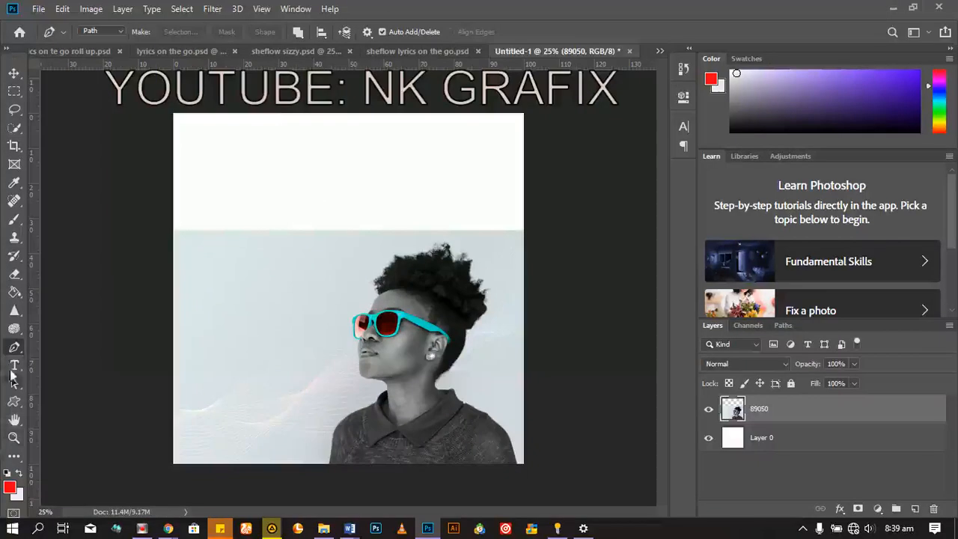
pyautogui.click(15, 365)
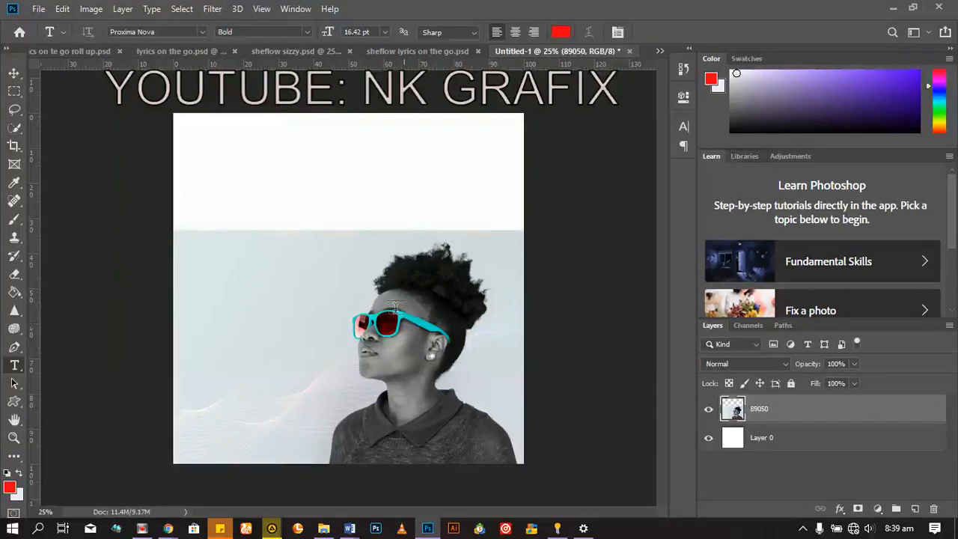
pyautogui.click(213, 290)
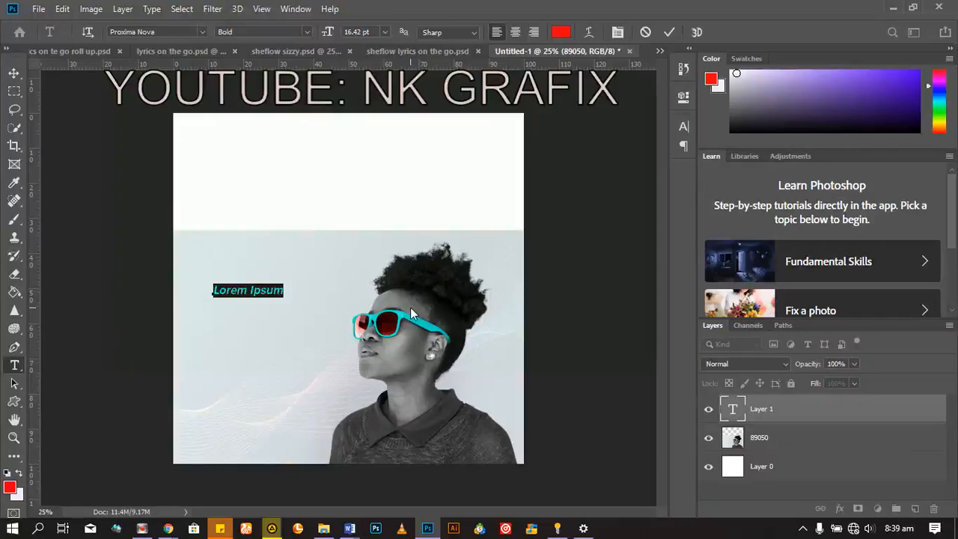
pyautogui.write('model')
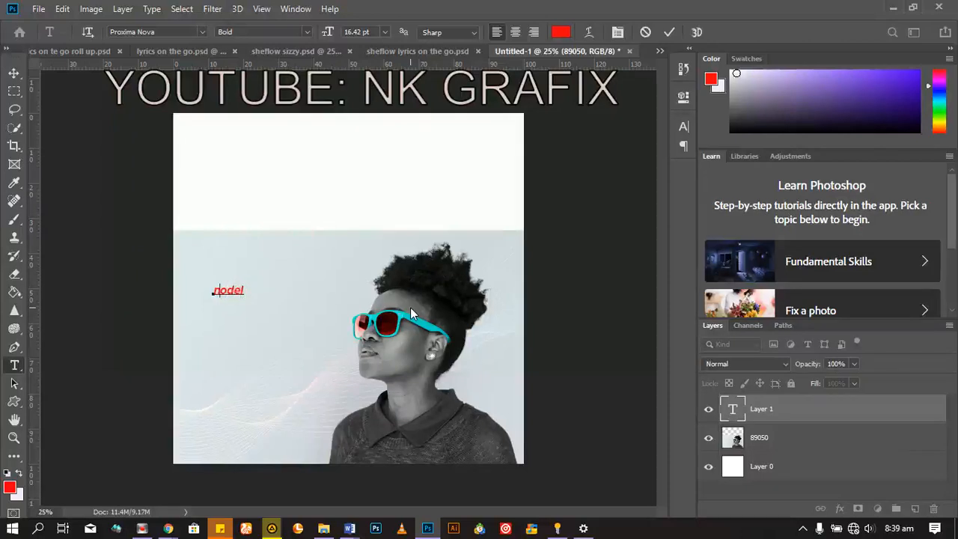
pyautogui.press('BackSpace')
pyautogui.press('BackSpace')
pyautogui.press('BackSpace')
pyautogui.press('BackSpace')
pyautogui.press('BackSpace')
pyautogui.write('mede')
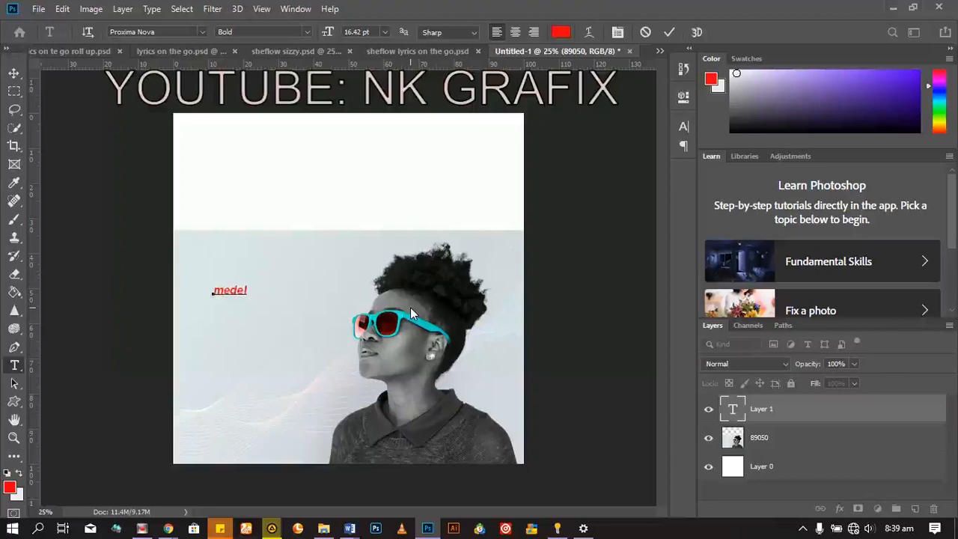
pyautogui.write('l')
# Step: Enlarge the whole word to 60.42 pt and set its font style to Regular
pyautogui.hotkey('ctrl', 'a')
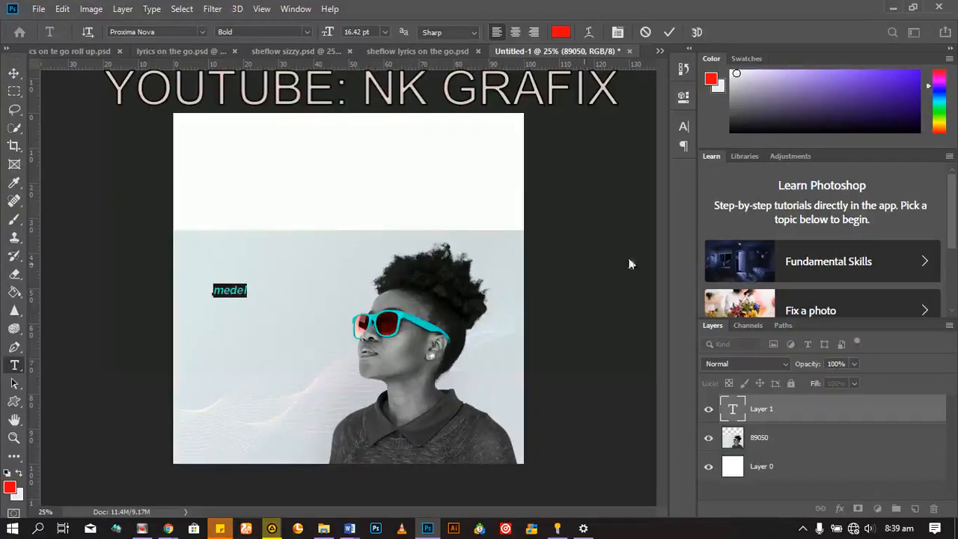
pyautogui.moveTo(330, 32); pyautogui.dragTo(363, 33)
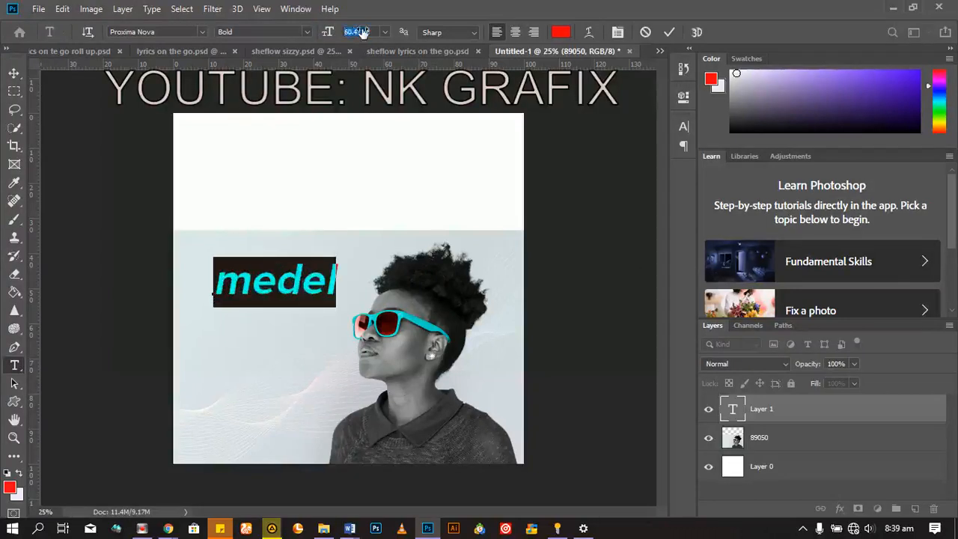
pyautogui.click(307, 32)
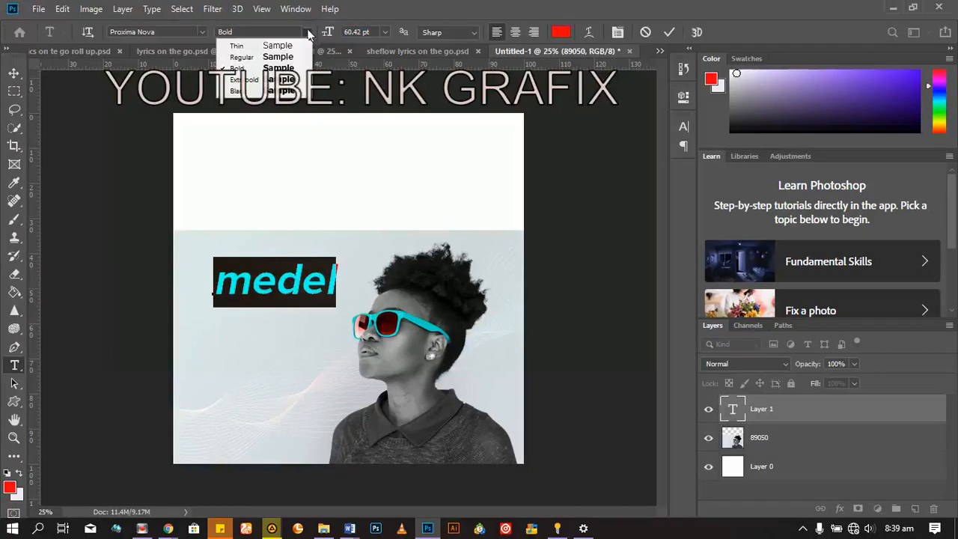
pyautogui.click(262, 57)
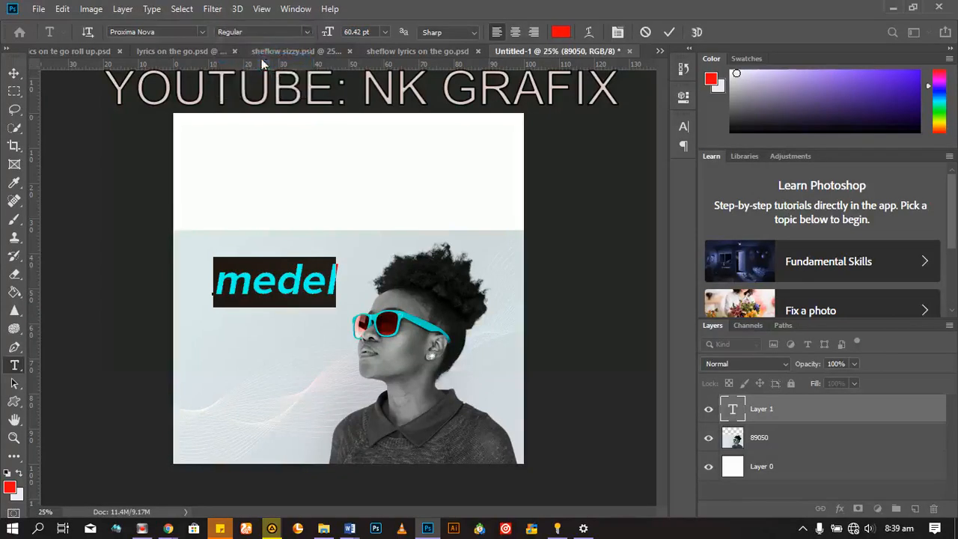
# Step: Replace the second letter with "o" so the text reads "model"
pyautogui.click(271, 281)
pyautogui.moveTo(266, 281); pyautogui.dragTo(255, 284)
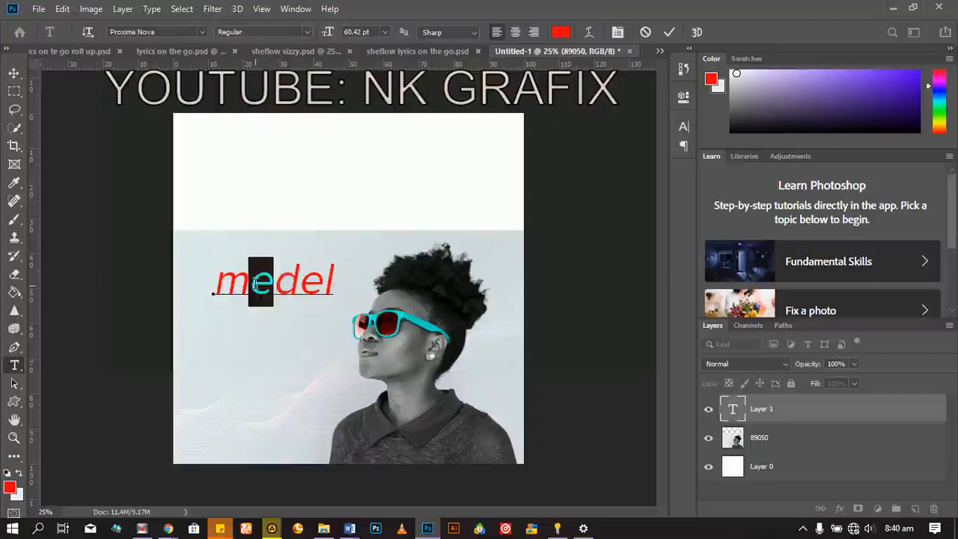
pyautogui.write('o')
# Step: Select the whole word "model" and change its font to Penultimate
pyautogui.moveTo(209, 282); pyautogui.dragTo(250, 283)
pyautogui.hotkey('ctrl', 'a')
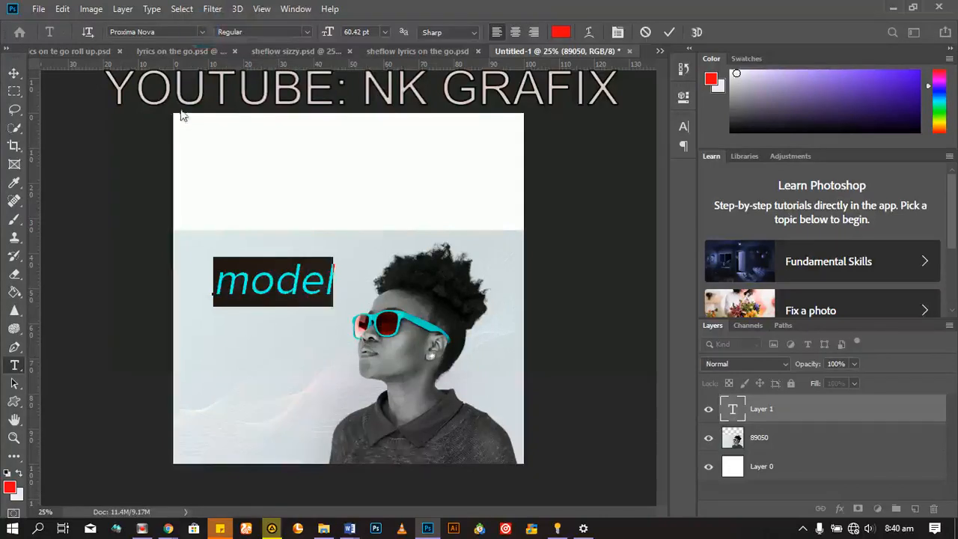
pyautogui.click(202, 32)
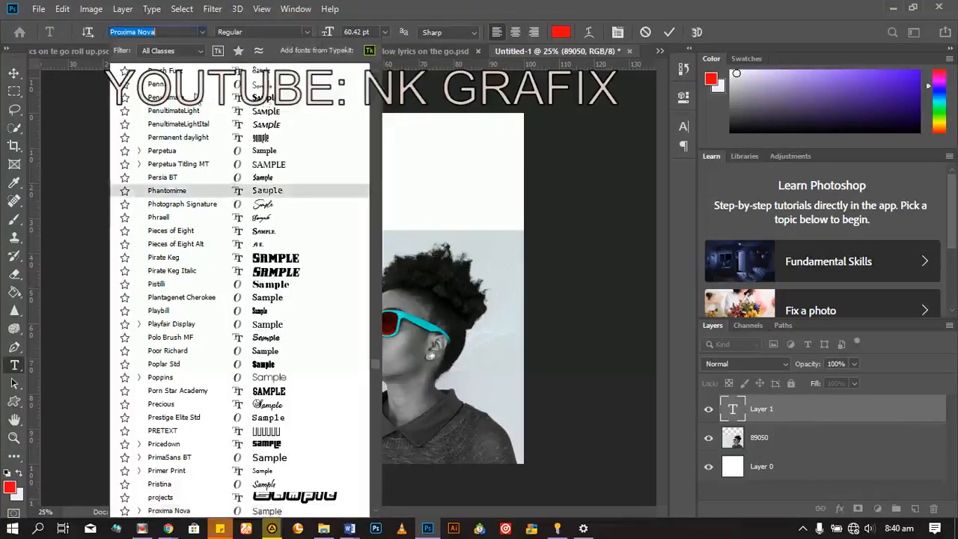
pyautogui.press('Escape')
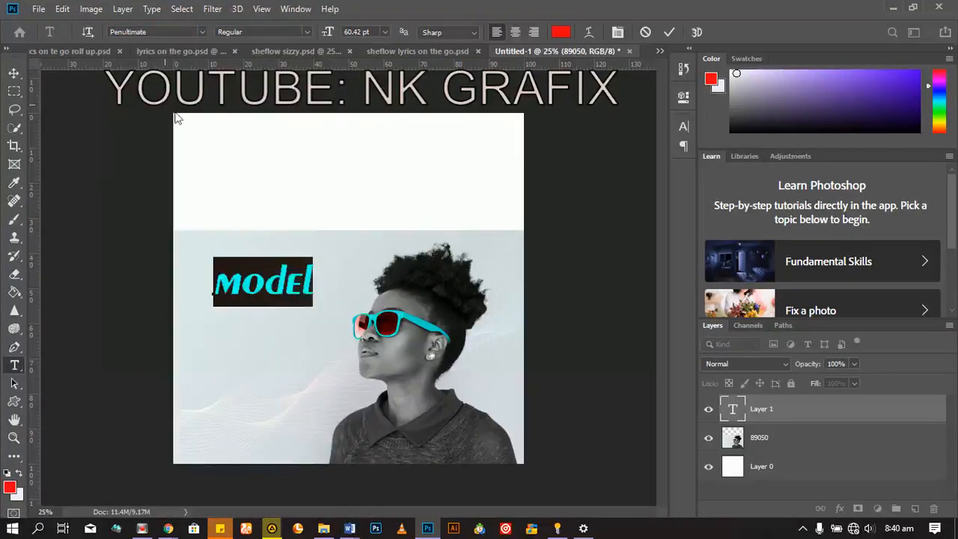
# Step: Open the character settings, try Faux Bold and All Caps on the word, and undo both changes
pyautogui.click(619, 33)
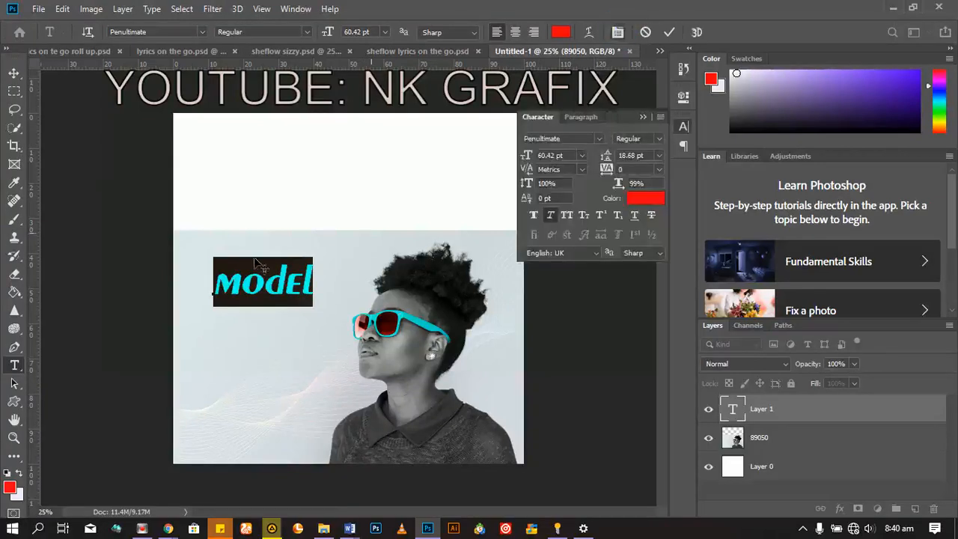
pyautogui.click(532, 215)
pyautogui.click(532, 216)
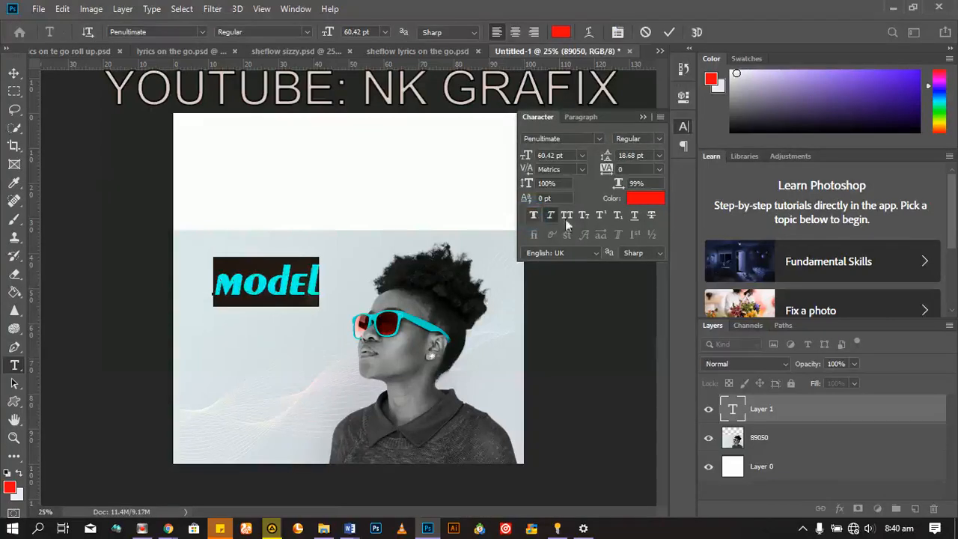
pyautogui.click(567, 216)
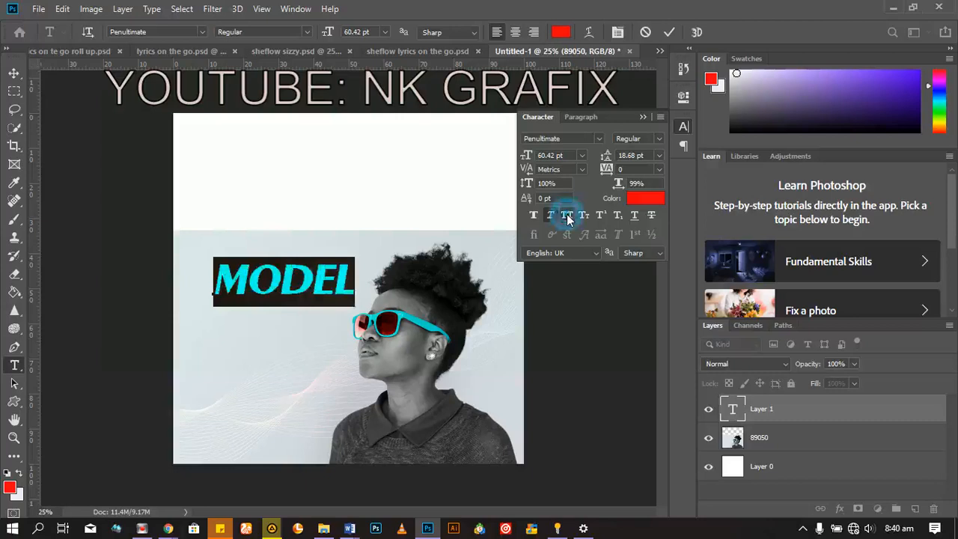
pyautogui.hotkey('shift', 'Left')
pyautogui.hotkey('shift', 'Left')
pyautogui.hotkey('ctrl', 'z')
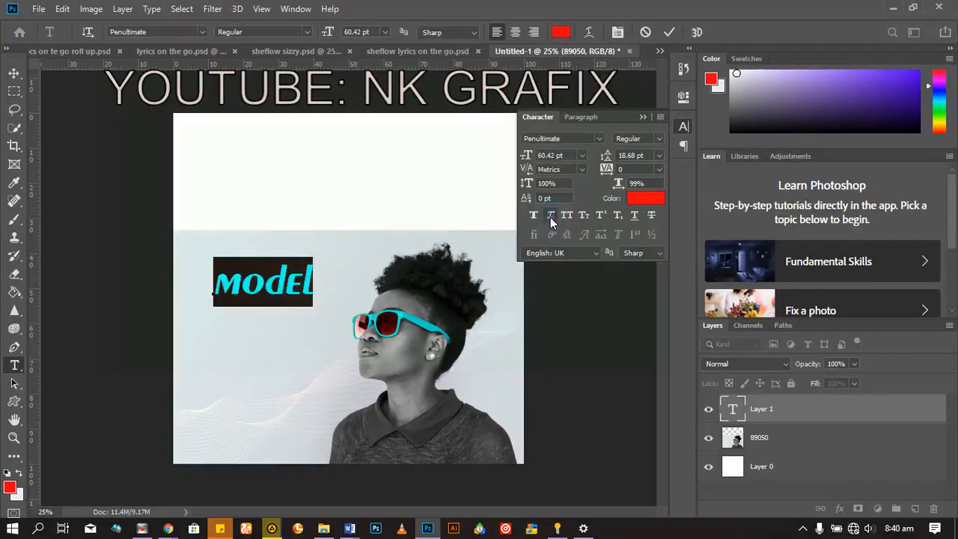
# Step: Turn off Faux Italic for the word "model" and commit the text edit
pyautogui.click(551, 216)
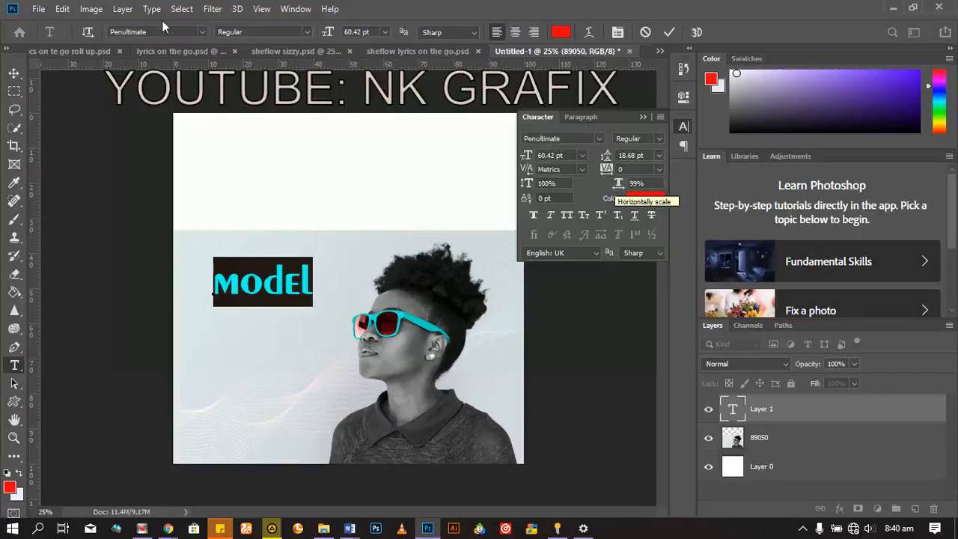
pyautogui.click(672, 32)
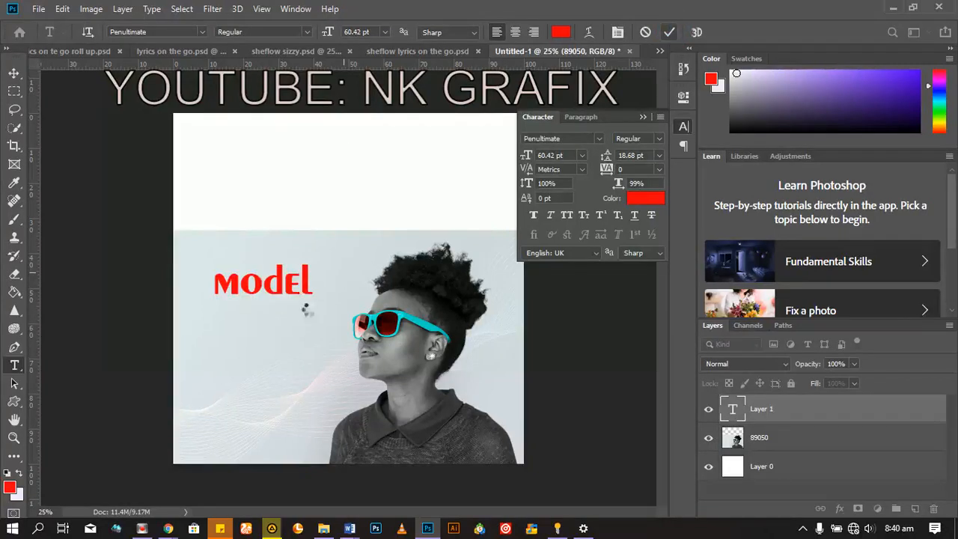
# Step: Scale the "model" text up to 92.57 pt with the Move tool's transform controls and place it just beside the sunglasses
pyautogui.click(14, 74)
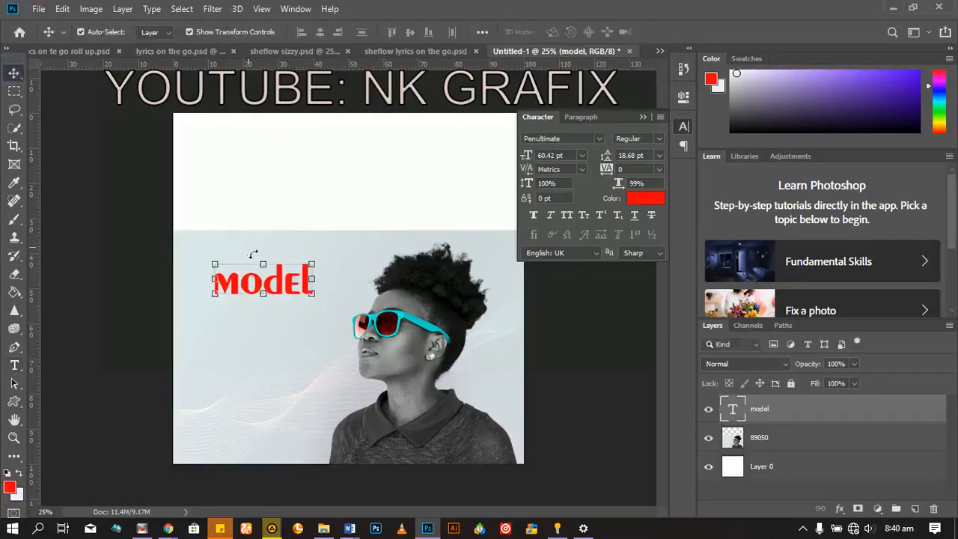
pyautogui.click(273, 292)
pyautogui.moveTo(273, 291); pyautogui.dragTo(274, 295)
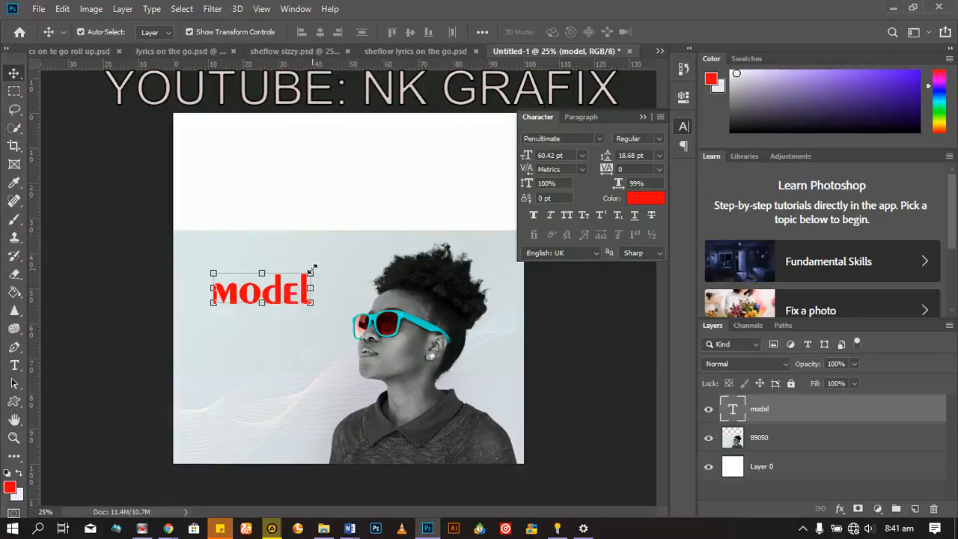
pyautogui.moveTo(312, 267); pyautogui.dragTo(364, 206)
pyautogui.moveTo(346, 300); pyautogui.dragTo(334, 347)
pyautogui.moveTo(262, 324); pyautogui.dragTo(273, 322)
pyautogui.press('Return')
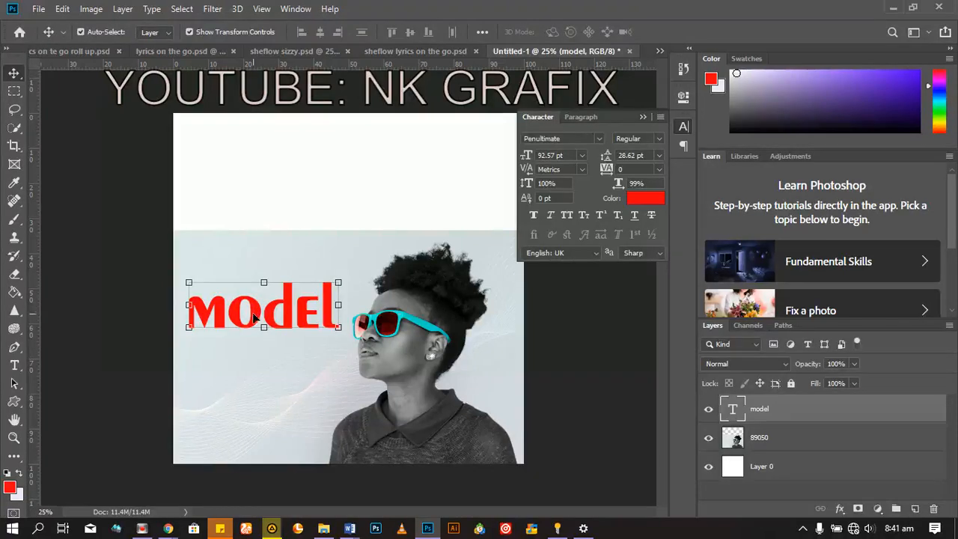
# Step: Draw a filled rectangle of about 772 by 468 px under the word "model" with the Rectangle tool
pyautogui.click(15, 405)
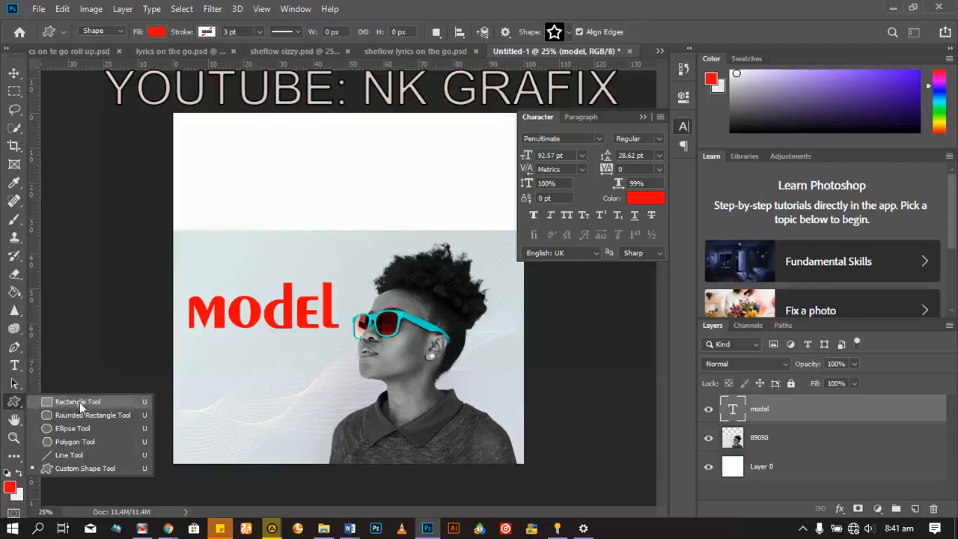
pyautogui.click(80, 403)
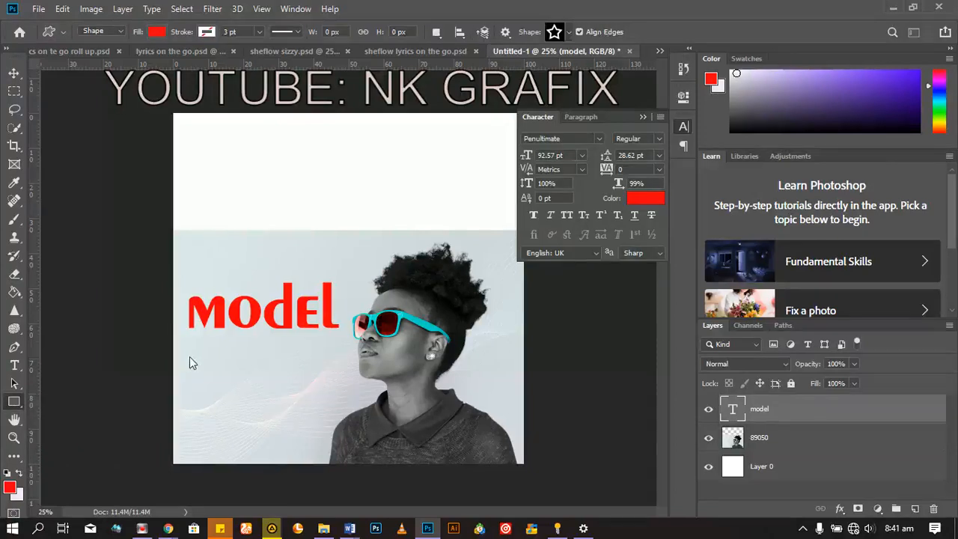
pyautogui.moveTo(187, 350); pyautogui.dragTo(322, 432)
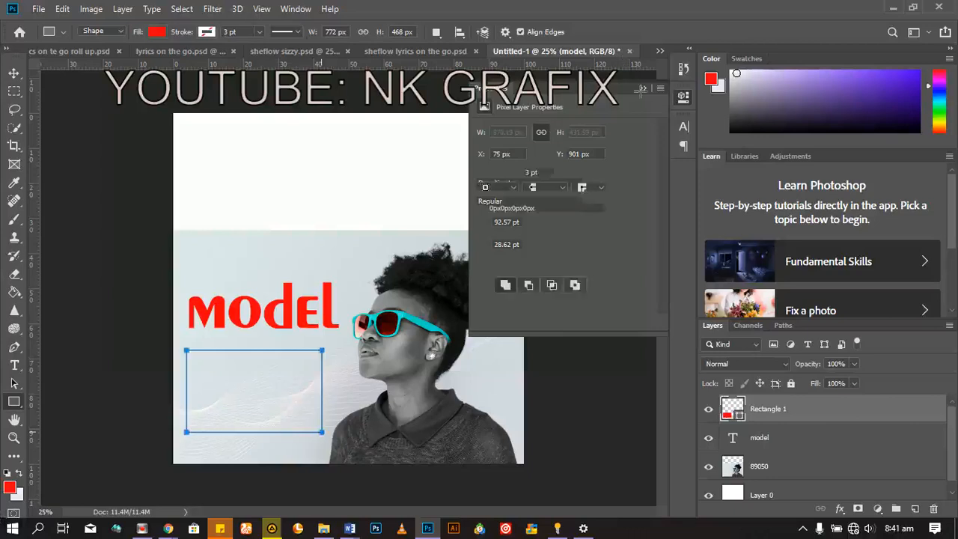
pyautogui.click(646, 91)
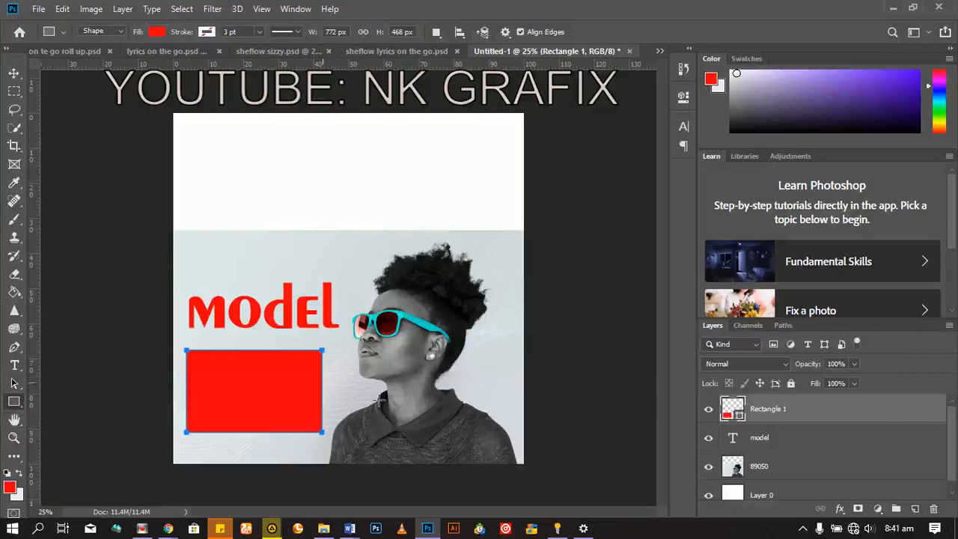
# Step: Recolor the rectangle with the turquoise 00d4c7 sampled from the sunglasses frame
pyautogui.doubleClick(742, 415)
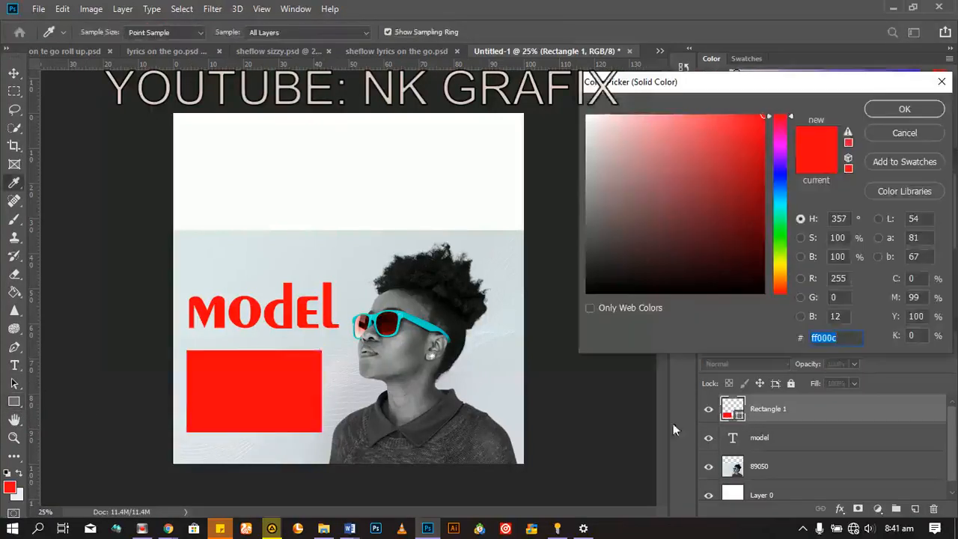
pyautogui.click(408, 314)
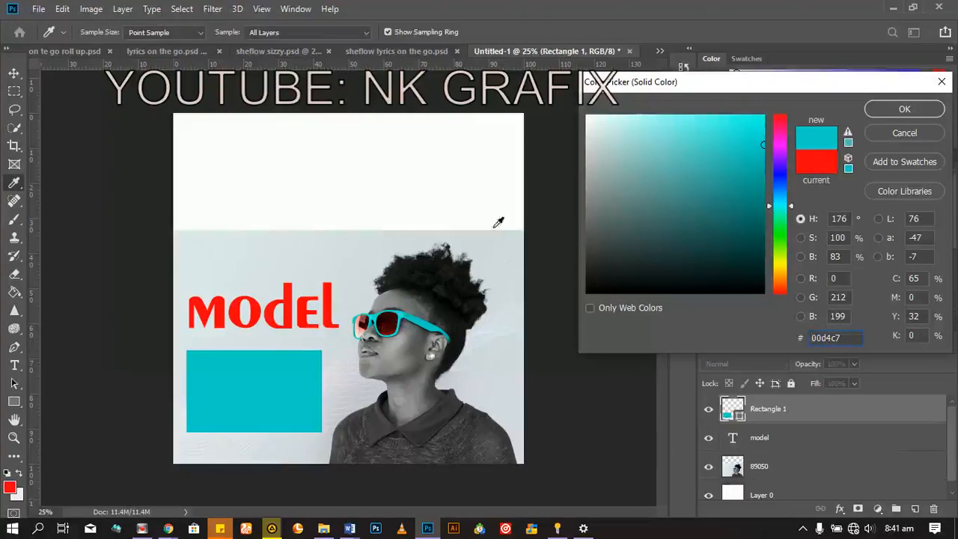
pyautogui.click(882, 111)
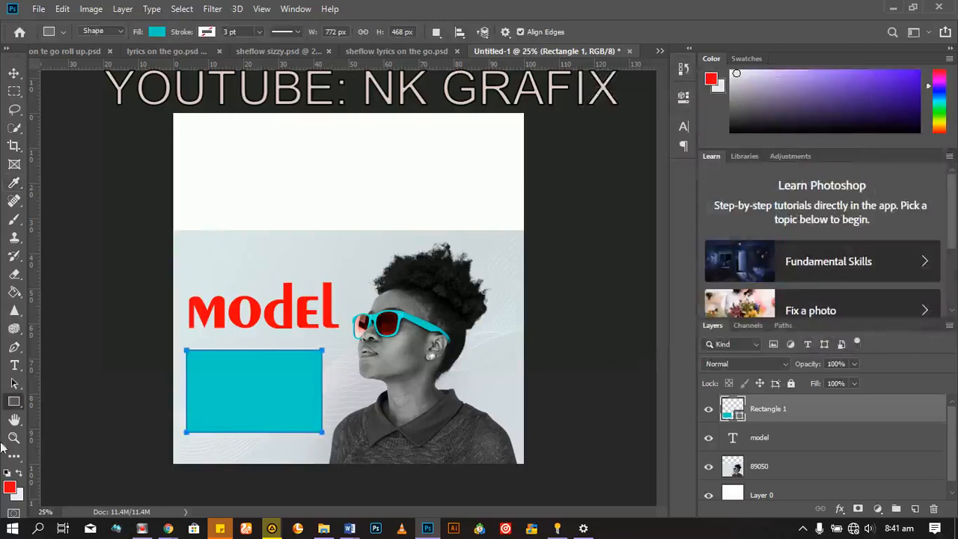
# Step: Draw a rounded rectangle of about 892 by 648 px with a 10 px radius above the word "model", and undo it
pyautogui.rightClick(15, 404)
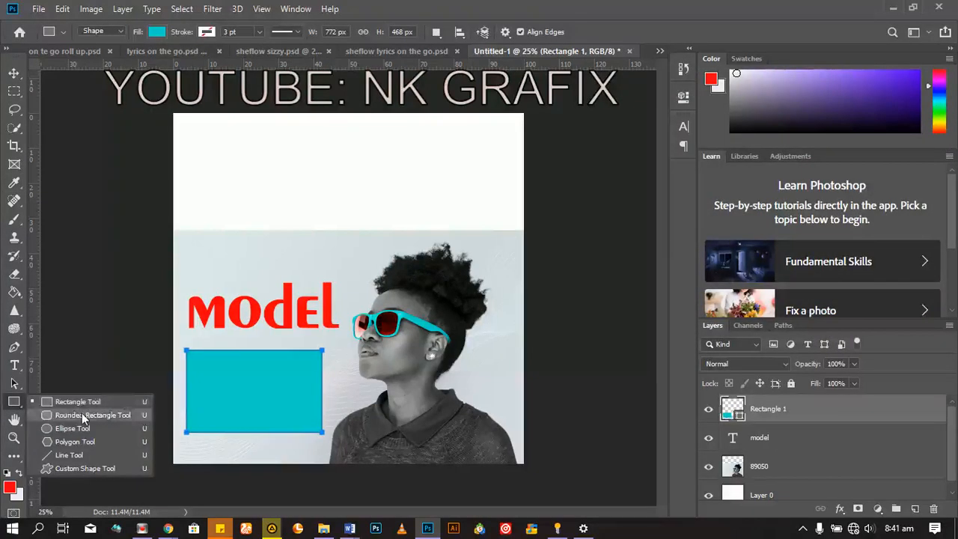
pyautogui.click(83, 416)
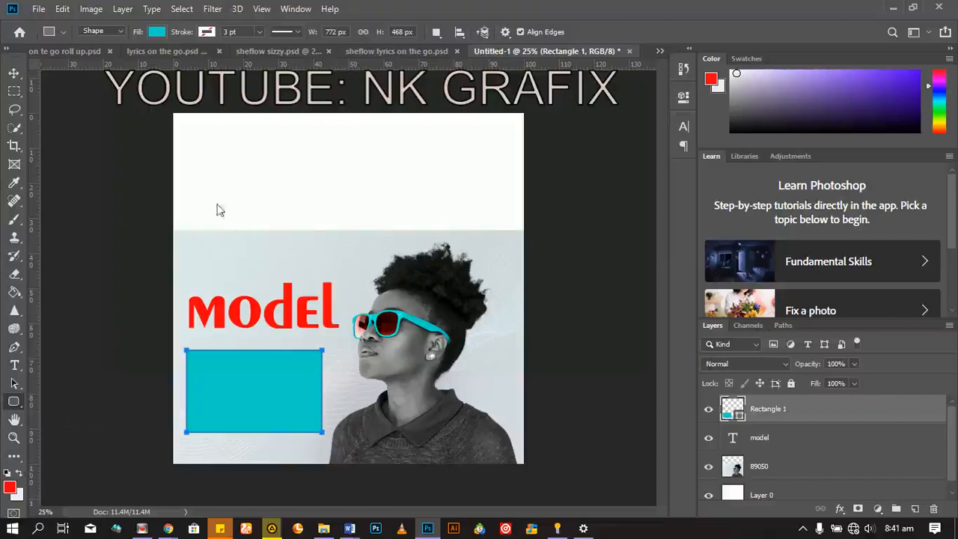
pyautogui.moveTo(208, 155); pyautogui.dragTo(365, 269)
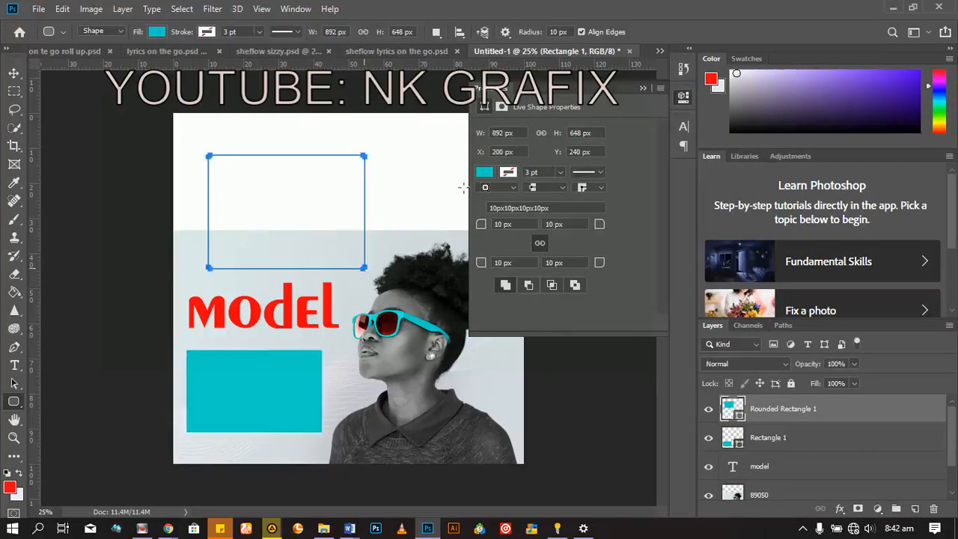
pyautogui.click(643, 91)
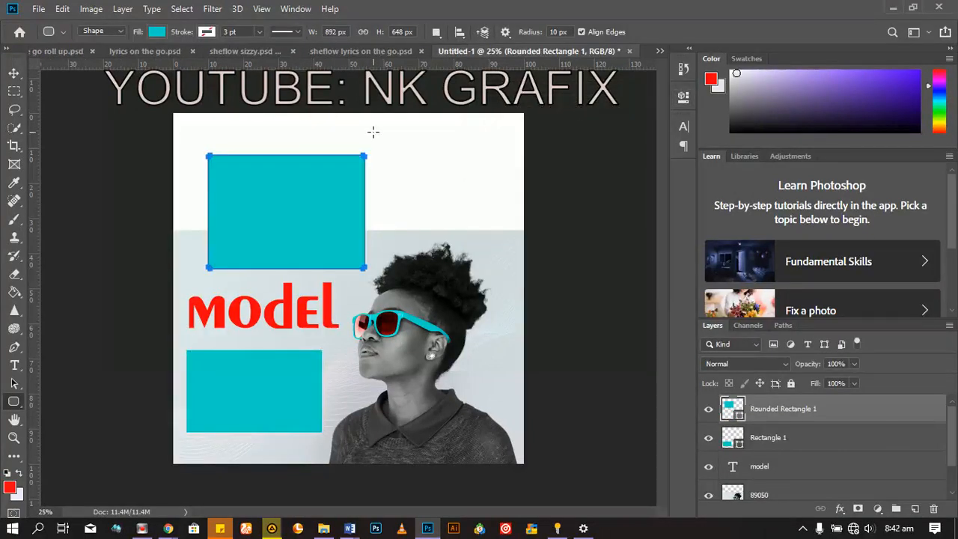
pyautogui.hotkey('ctrl', 'z')
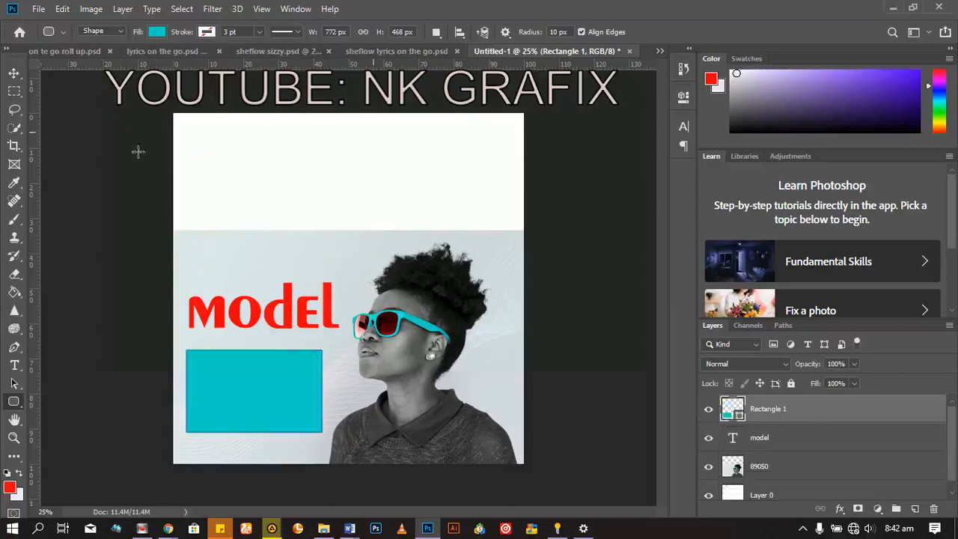
# Step: Draw an ellipse of about 1116 by 892 px above the word "model" with the Ellipse tool, and delete it
pyautogui.rightClick(14, 402)
pyautogui.click(60, 429)
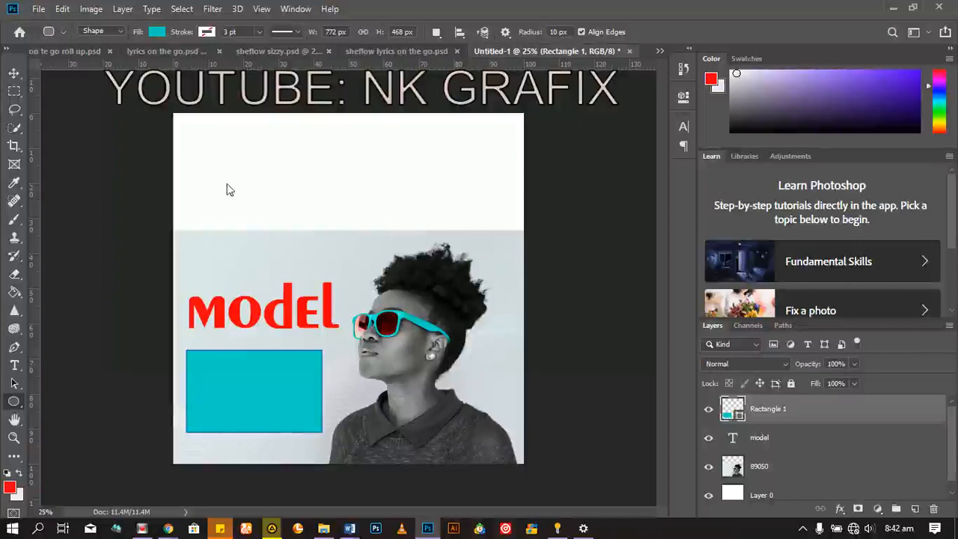
pyautogui.moveTo(223, 162); pyautogui.dragTo(418, 319)
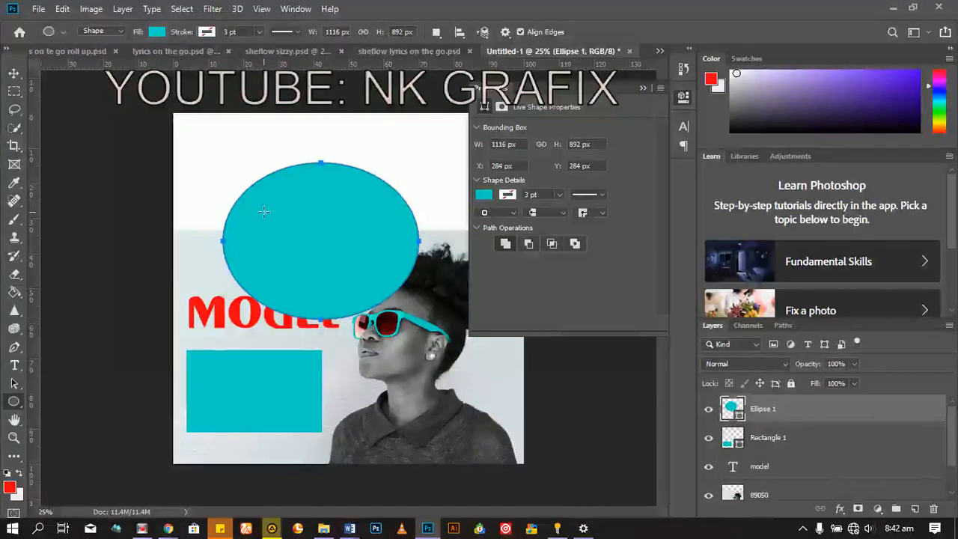
pyautogui.click(642, 90)
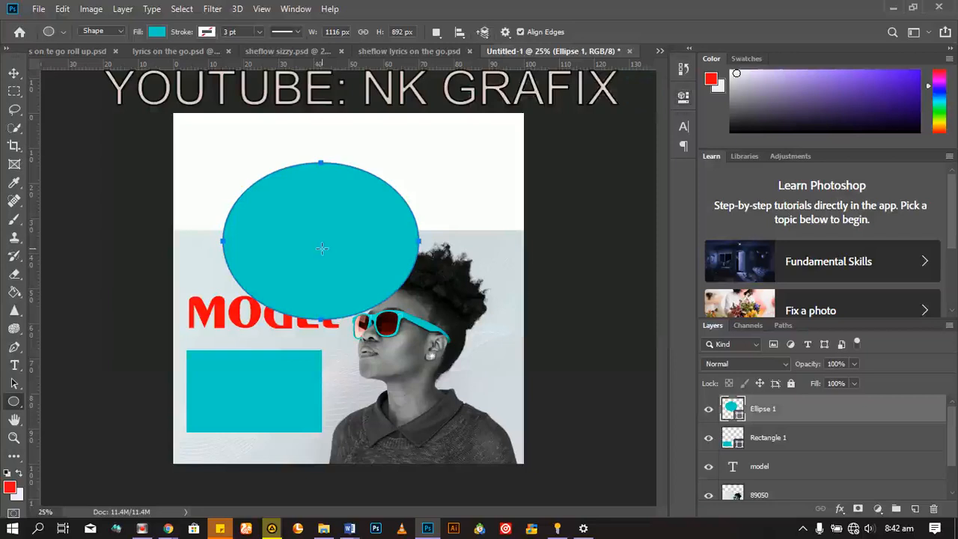
pyautogui.click(14, 73)
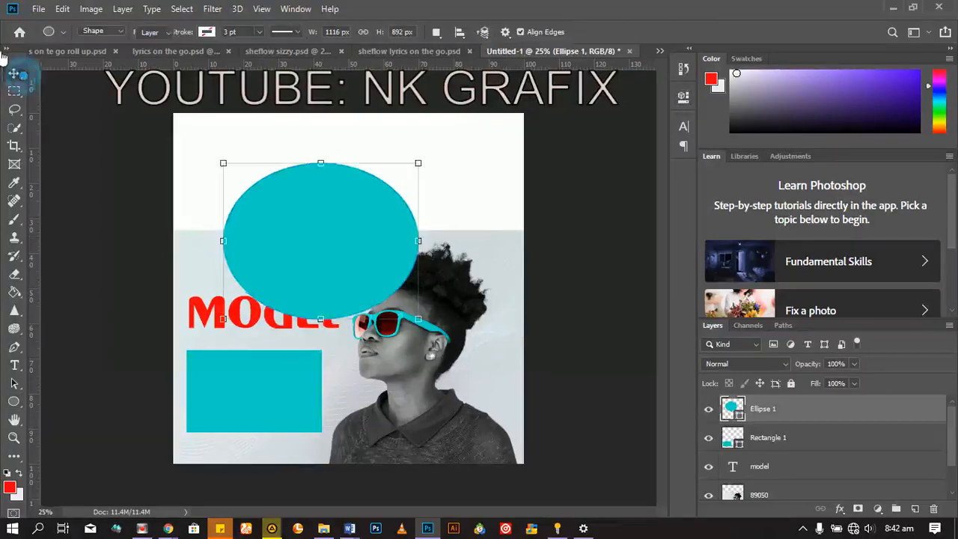
pyautogui.press('Delete')
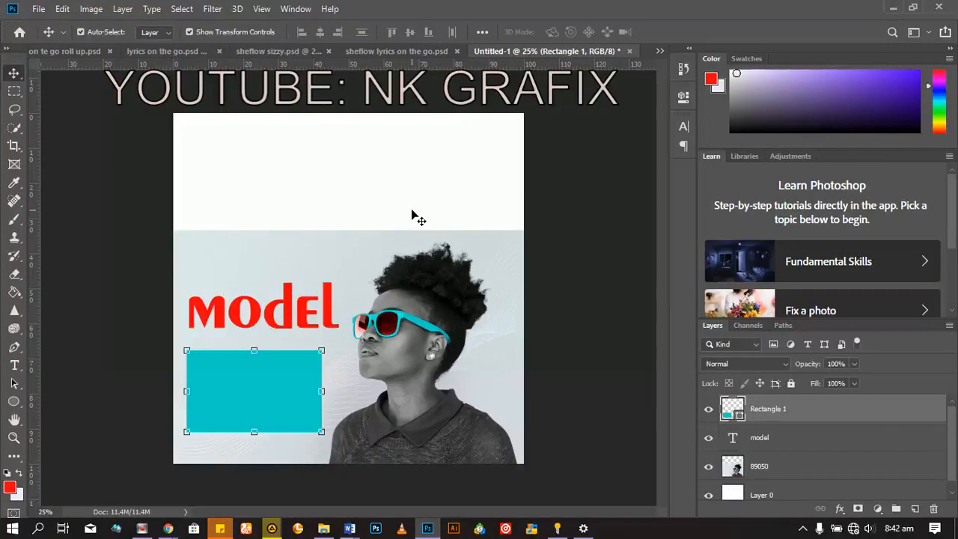
# Step: Draw a perfect circle of about 884 px diameter above the turquoise rectangle with the Ellipse tool, and delete it
pyautogui.press('u')
pyautogui.moveTo(267, 165); pyautogui.dragTo(469, 321)
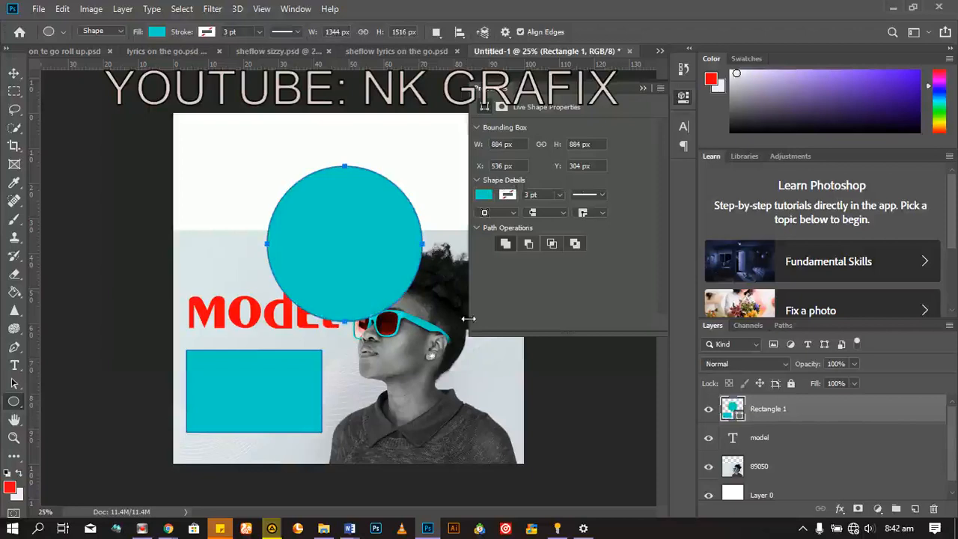
pyautogui.click(643, 89)
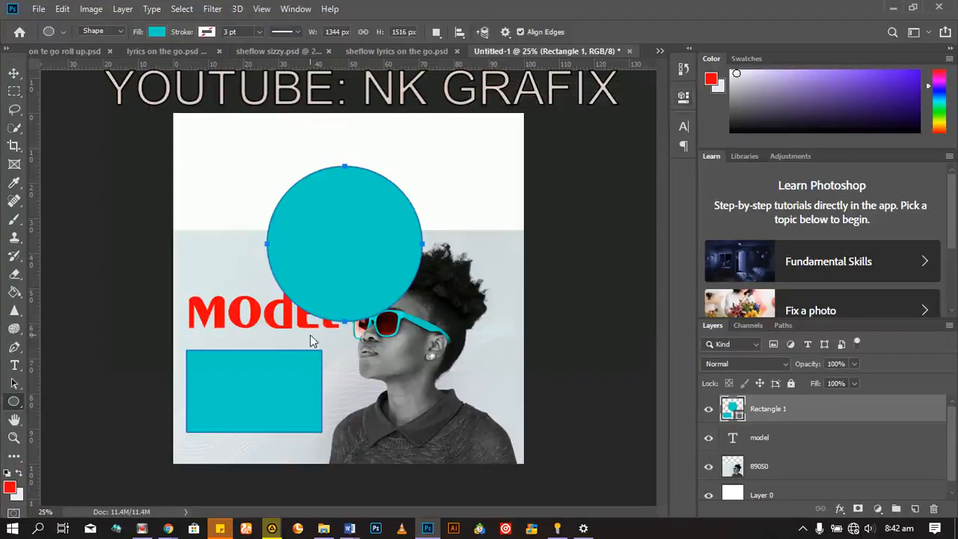
pyautogui.press('Delete')
pyautogui.press('Return')
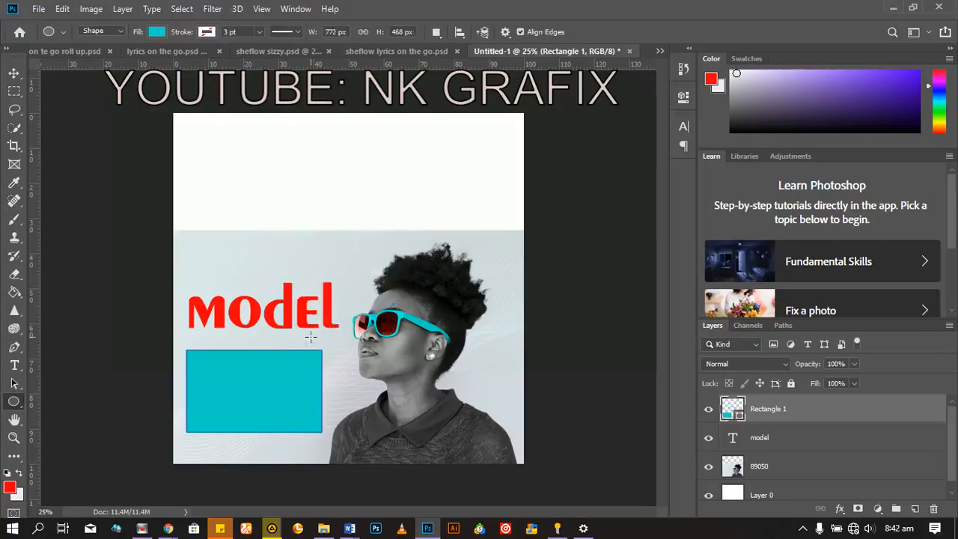
# Step: Enlarge the view to 33.3% and pan around the portrait composition with the Hand tool
pyautogui.click(19, 420)
pyautogui.click(80, 420)
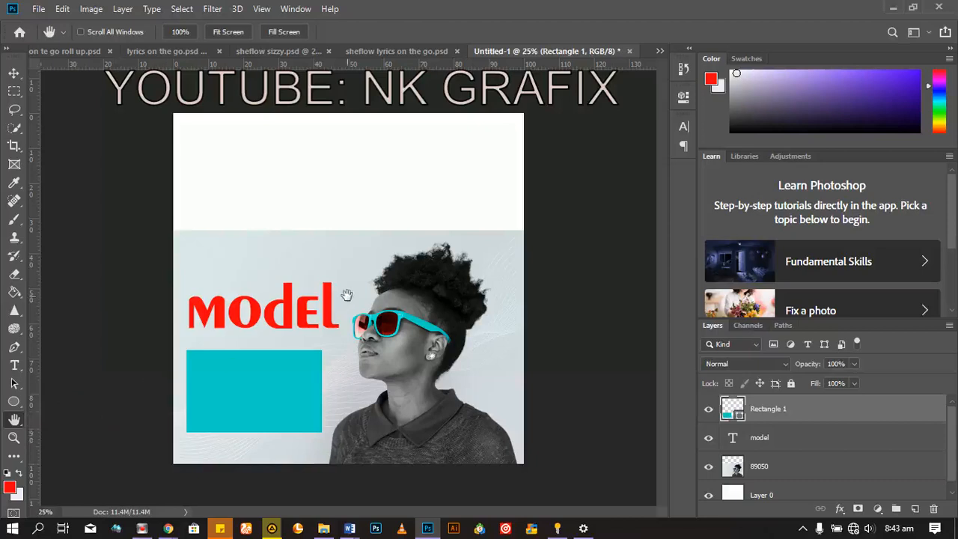
pyautogui.click(523, 294)
pyautogui.click(489, 293)
pyautogui.scroll(1, 330, 292)
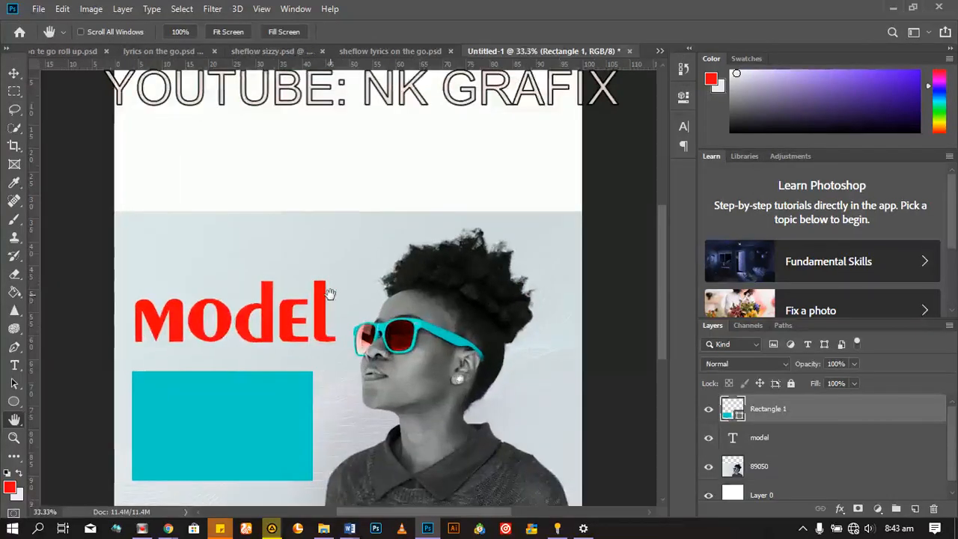
pyautogui.moveTo(242, 300); pyautogui.dragTo(321, 214)
pyautogui.moveTo(247, 433); pyautogui.dragTo(341, 337)
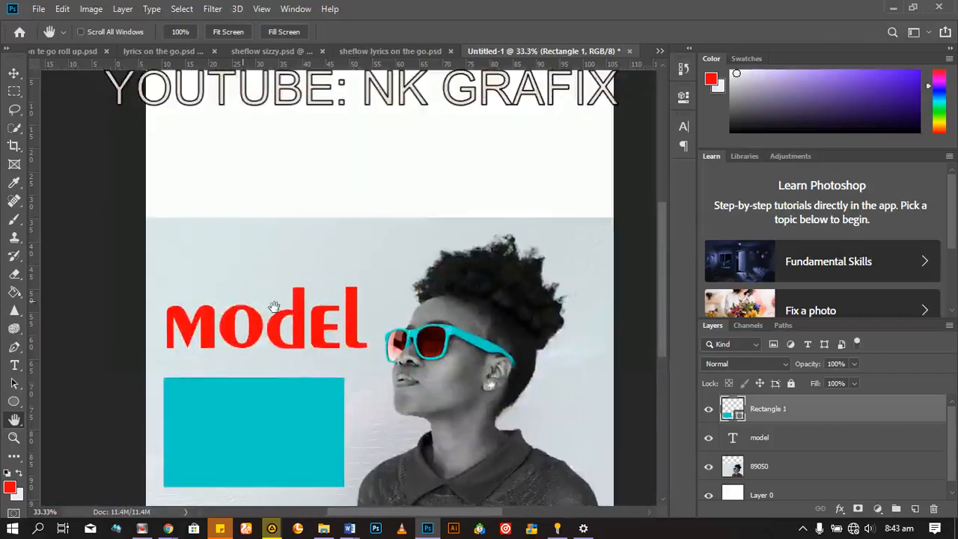
# Step: Magnify the sunglasses area to 100% with the Zoom tool, and alternate zooming out and in until the view is at 33.3%
pyautogui.click(13, 438)
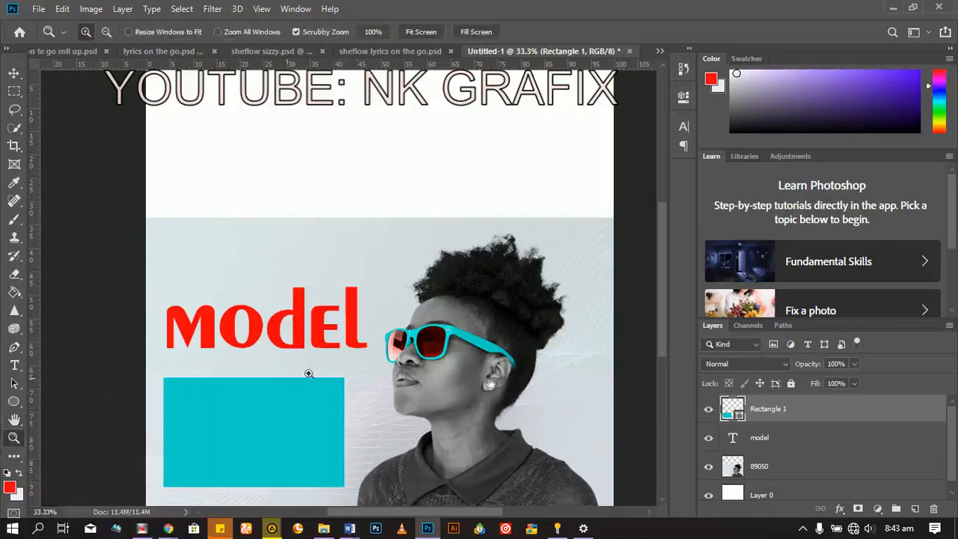
pyautogui.moveTo(401, 302); pyautogui.dragTo(399, 302)
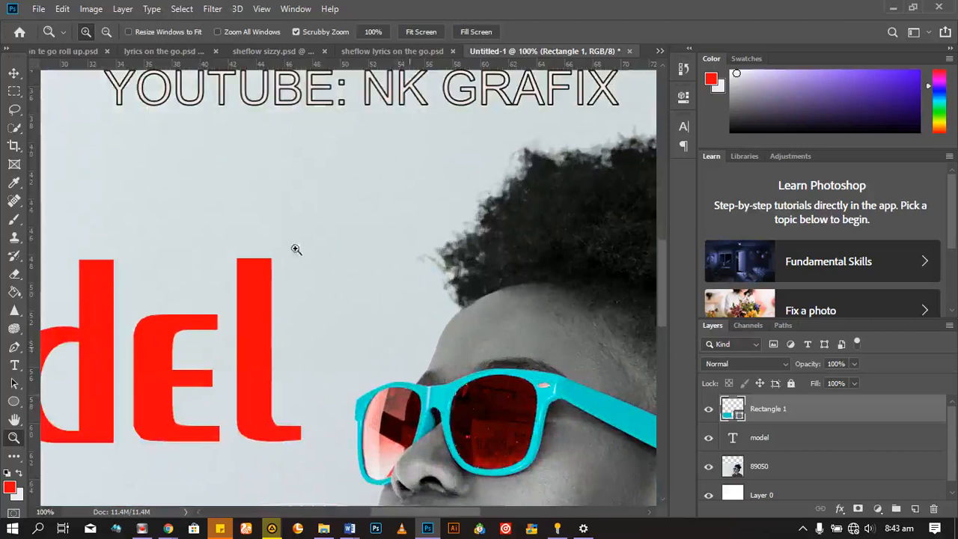
pyautogui.click(105, 32)
pyautogui.moveTo(405, 342); pyautogui.dragTo(404, 341)
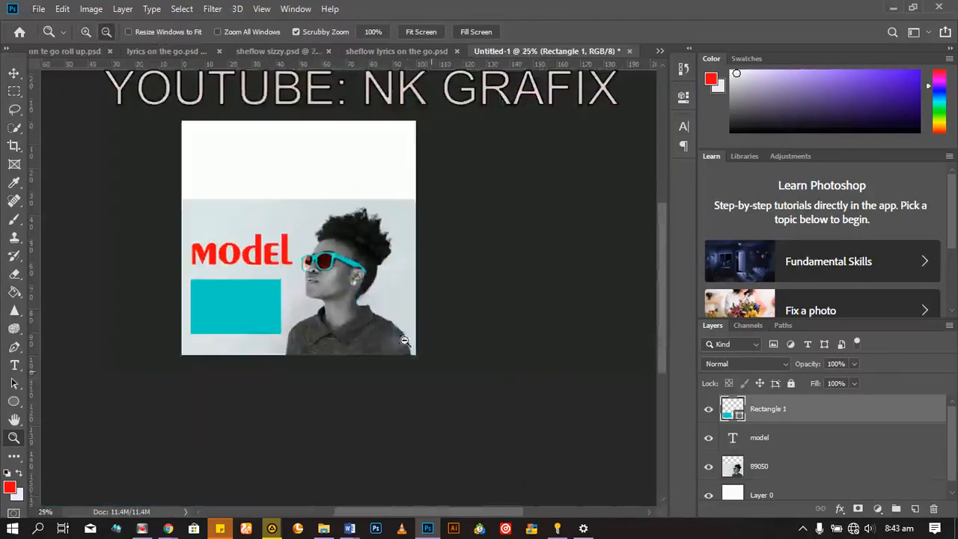
pyautogui.click(86, 31)
pyautogui.moveTo(372, 284); pyautogui.dragTo(372, 284)
pyautogui.click(106, 31)
pyautogui.click(211, 212)
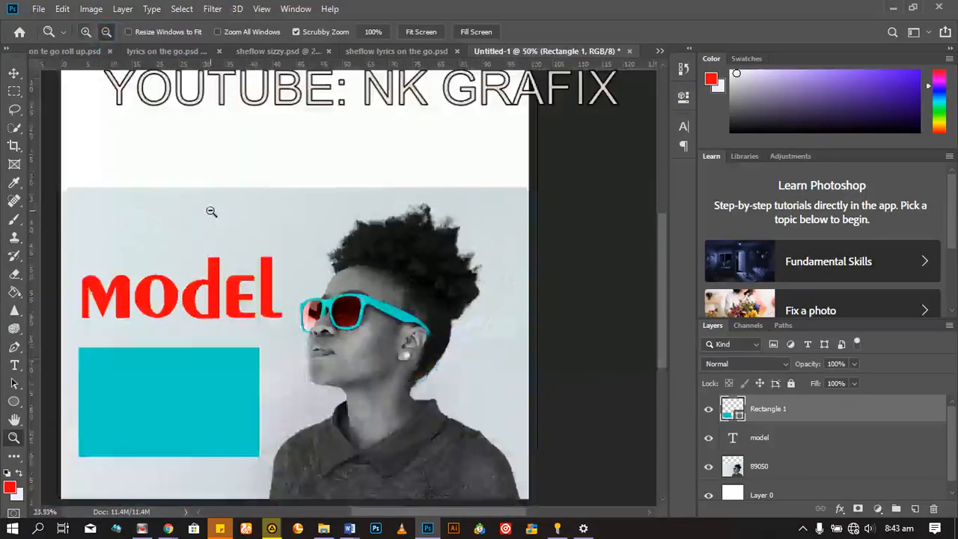
pyautogui.click(82, 32)
pyautogui.click(572, 399)
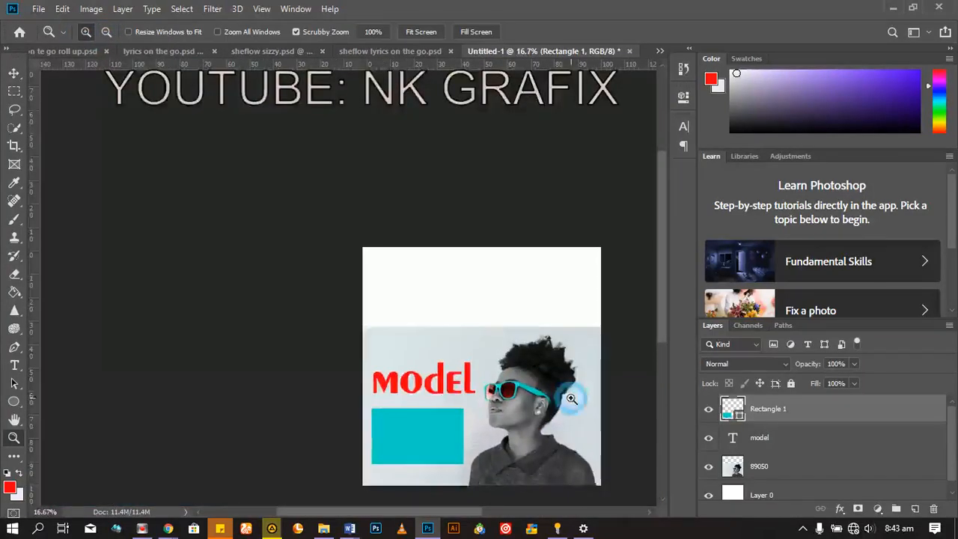
pyautogui.click(572, 399)
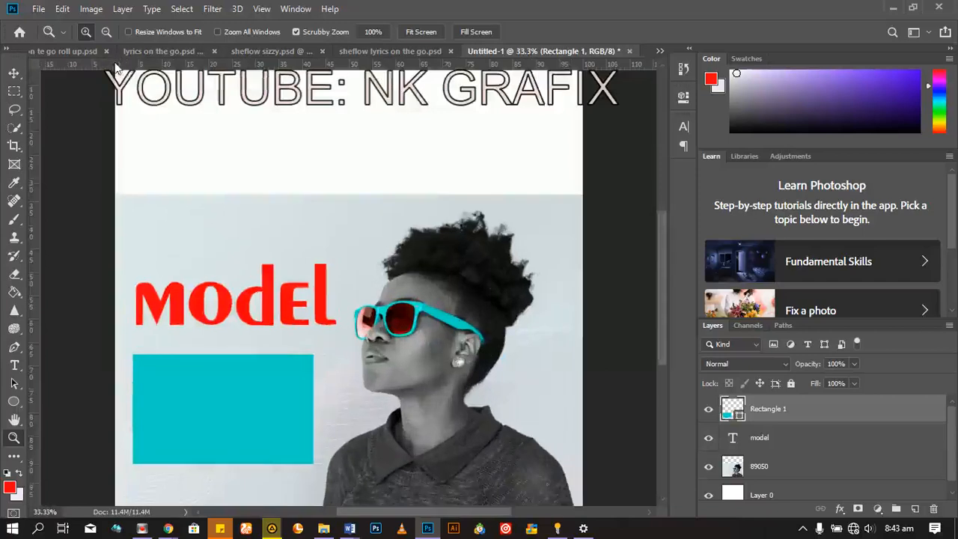